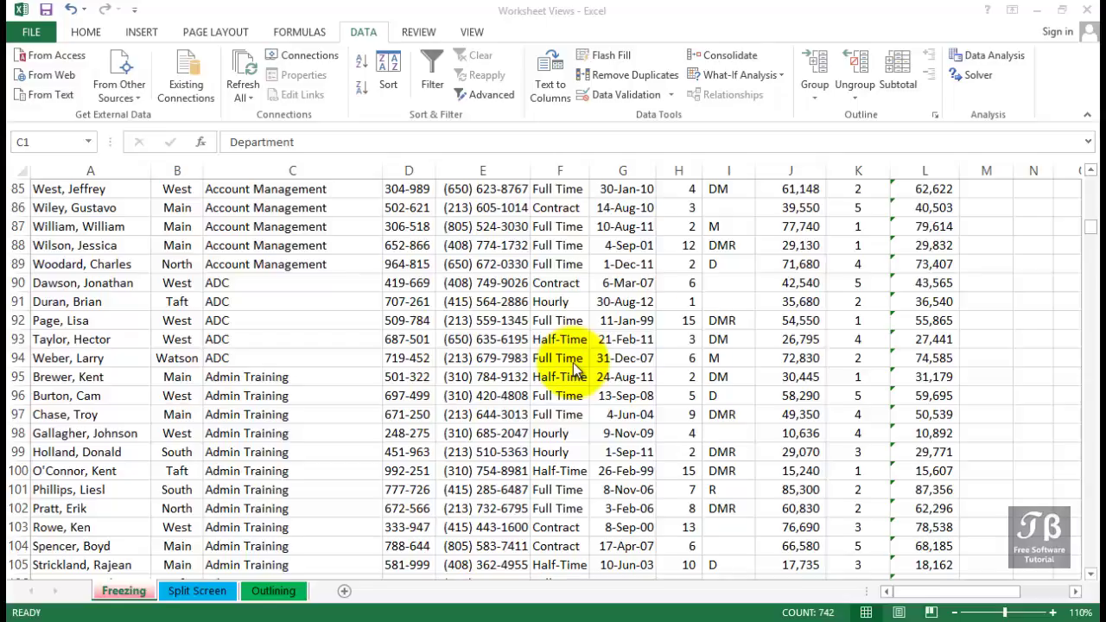
- Browse the employee list from the Account Management rows to the Admin Training rows around row 100
key("ctrl+space")
scroll(544, 363, "up", 10)
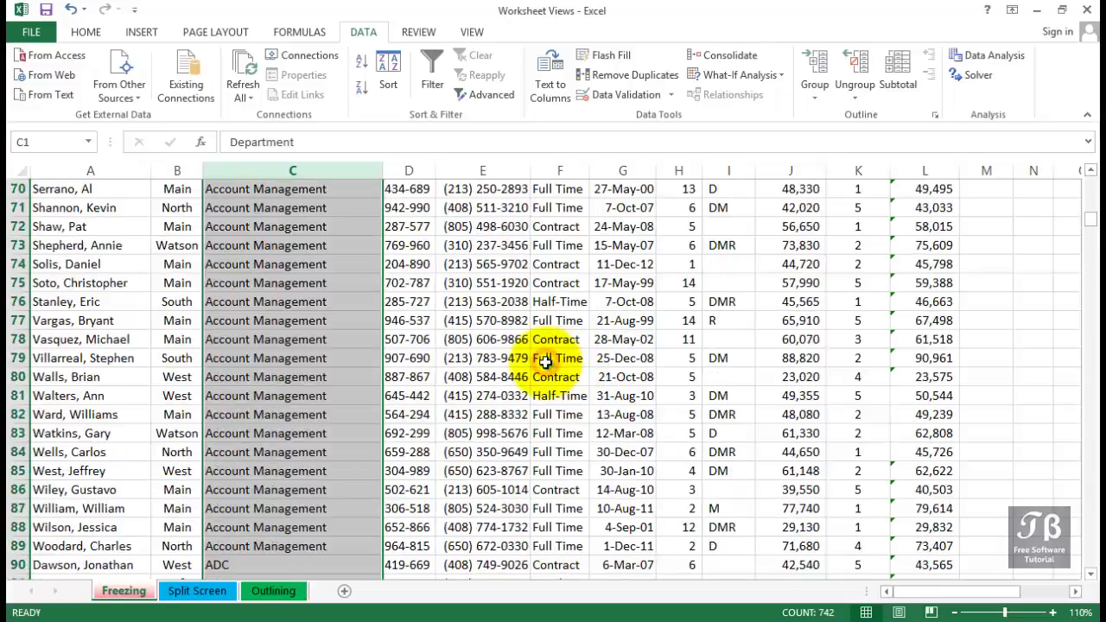
scroll(544, 363, "up", 5)
left_click(230, 284)
scroll(267, 346, "up", 11)
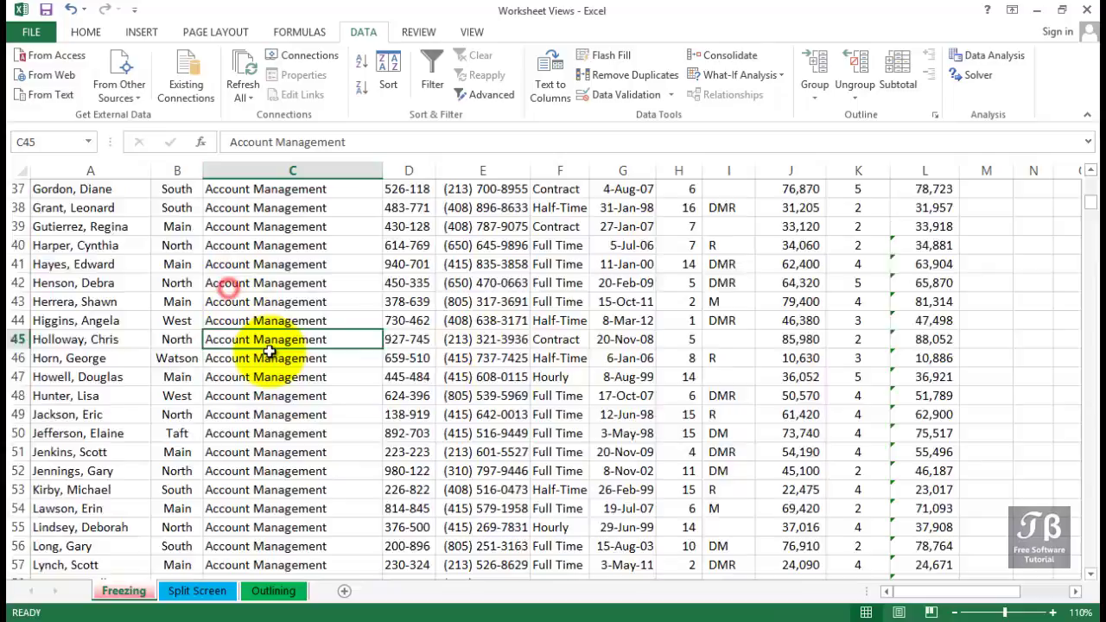
scroll(270, 352, "up", 2)
scroll(270, 351, "down", 10)
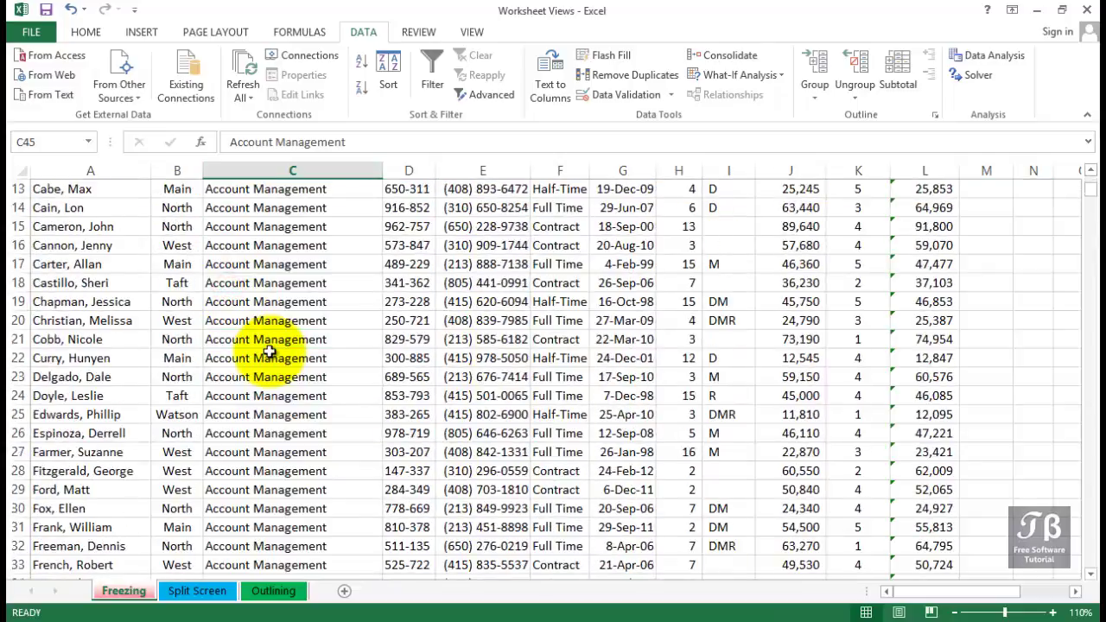
scroll(269, 358, "down", 15)
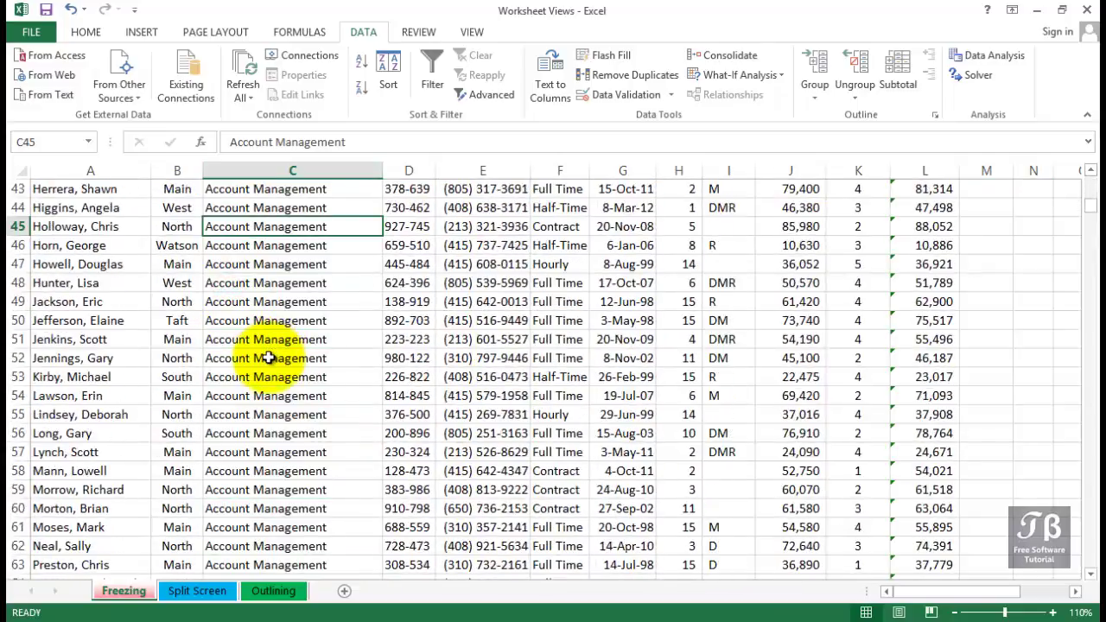
scroll(269, 358, "down", 5)
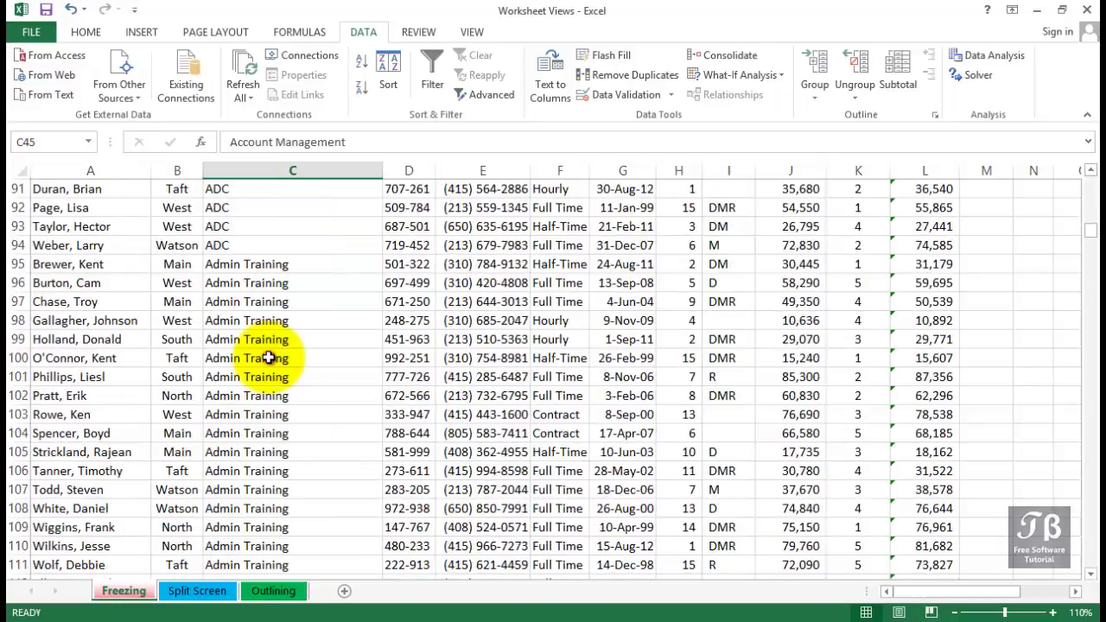
left_click(270, 358)
scroll(270, 358, "down", 5)
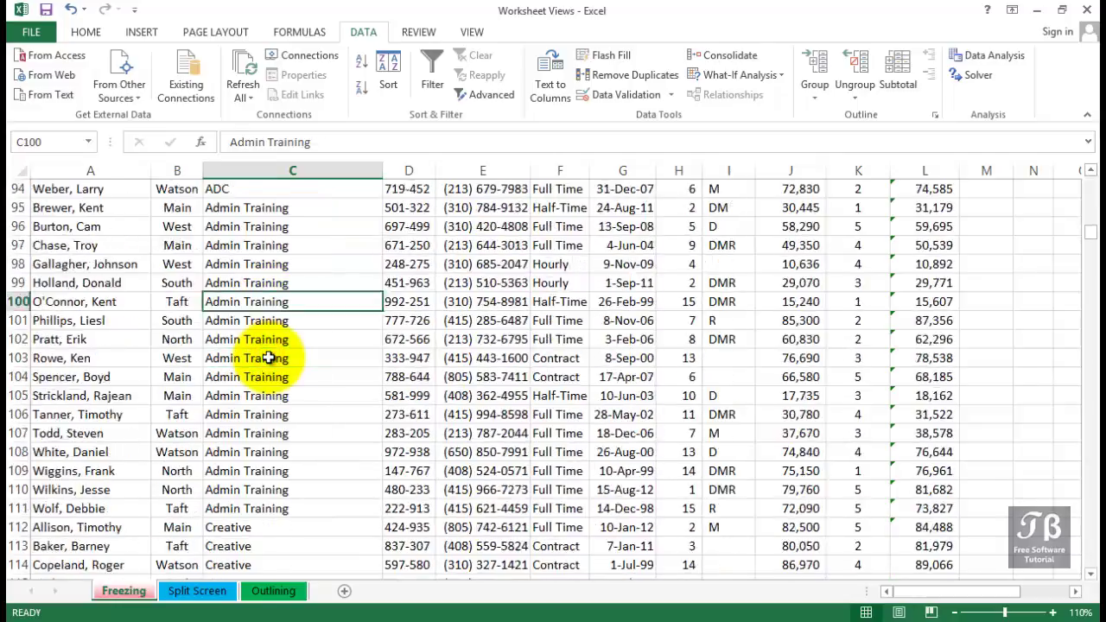
scroll(270, 358, "up", 4)
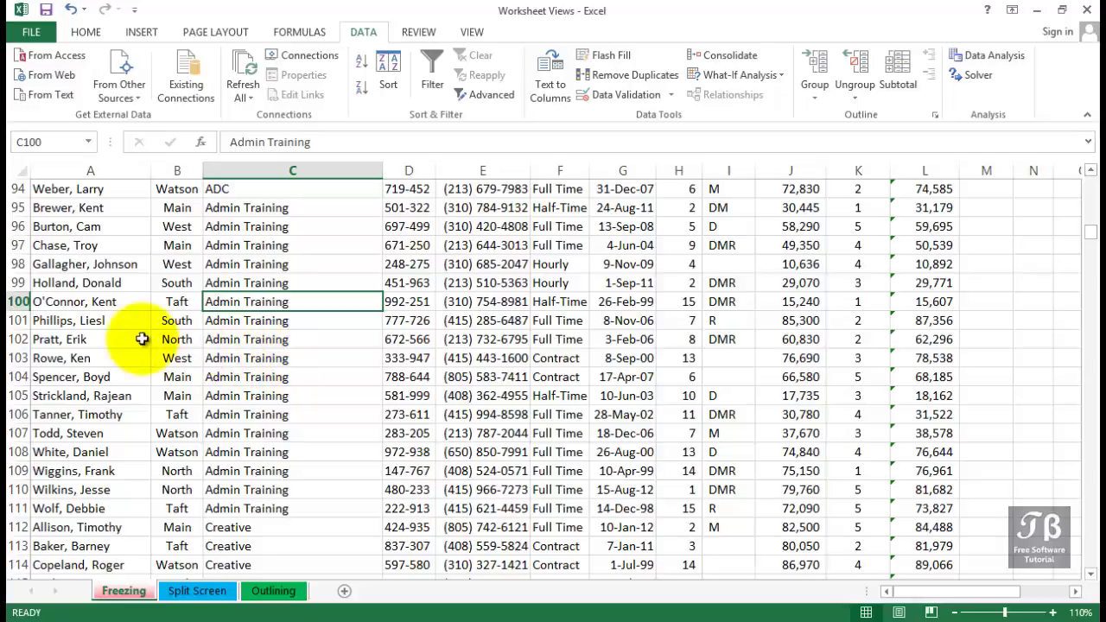
- Split the worksheet window horizontally above row 101 from cell A101
left_click(100, 302)
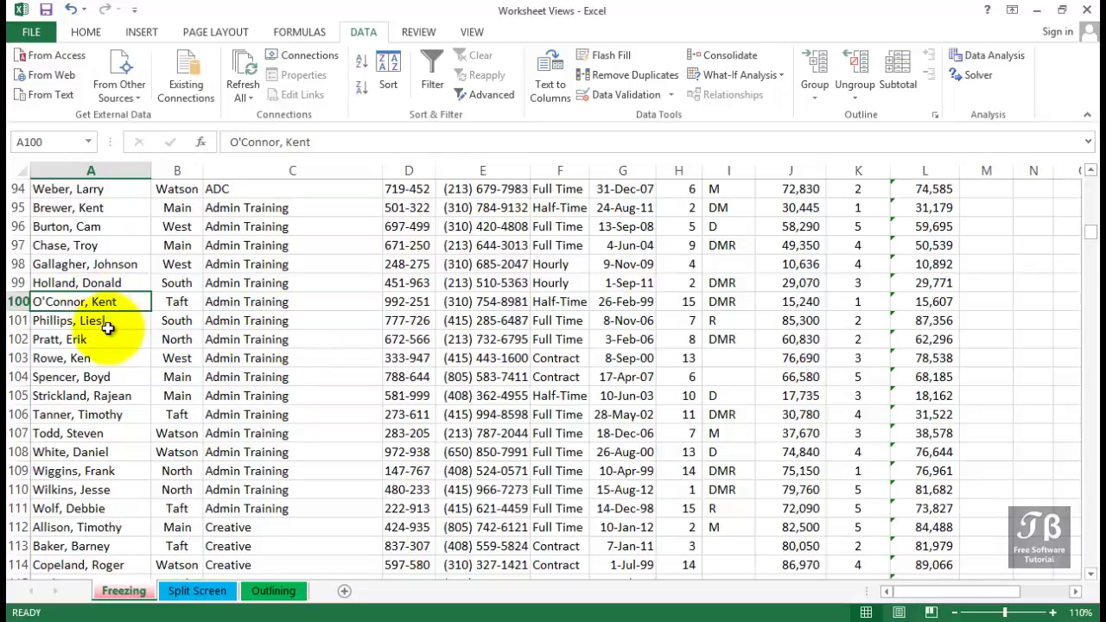
left_click(107, 328)
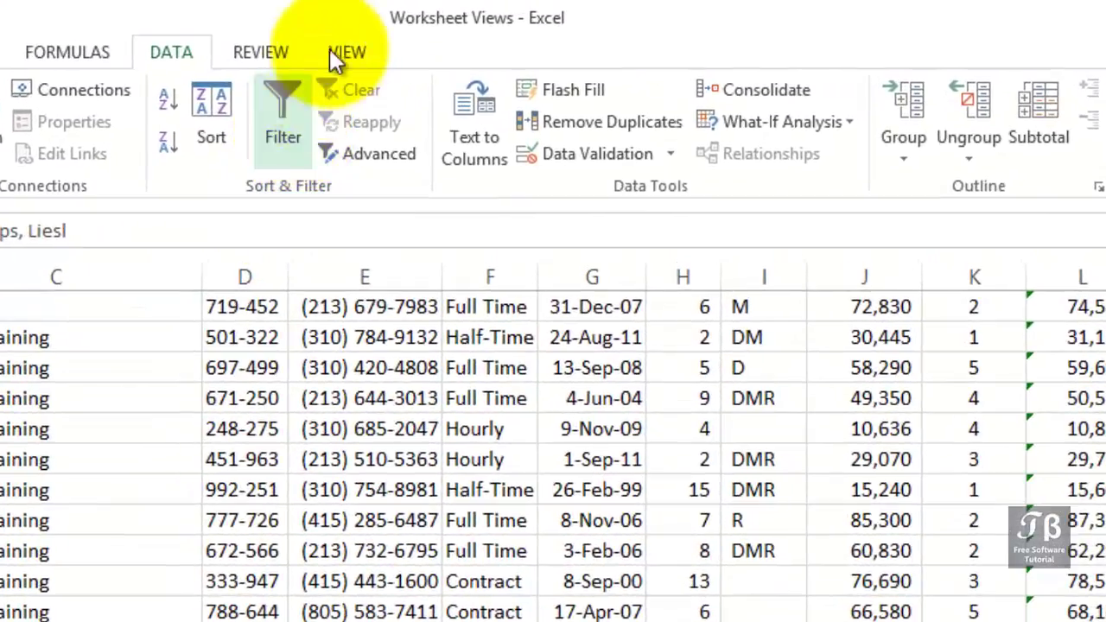
left_click(472, 31)
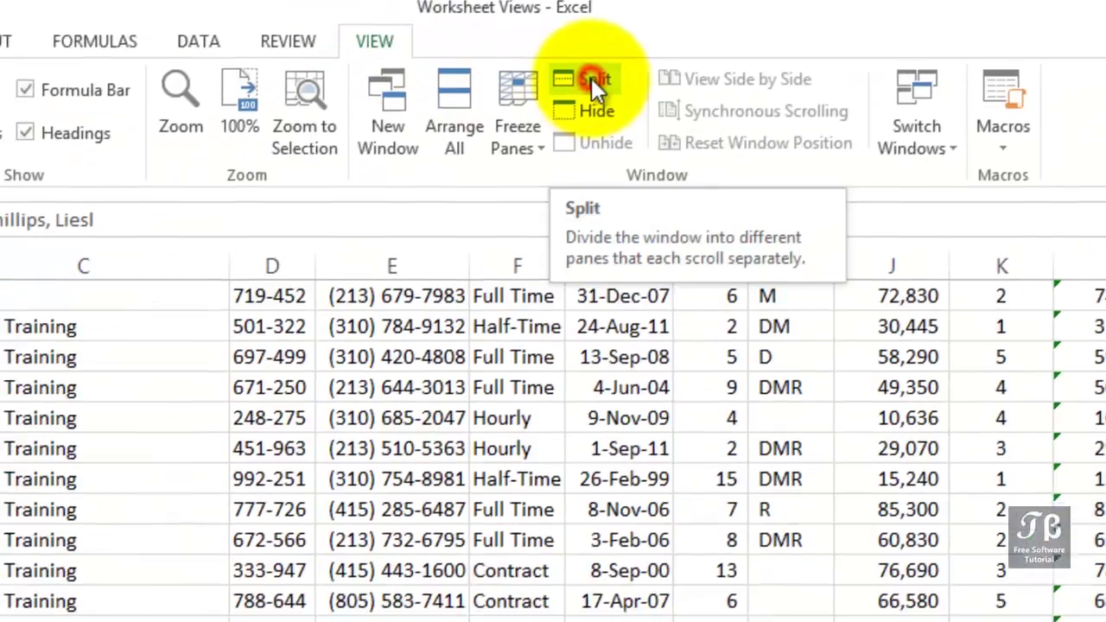
left_click(566, 89)
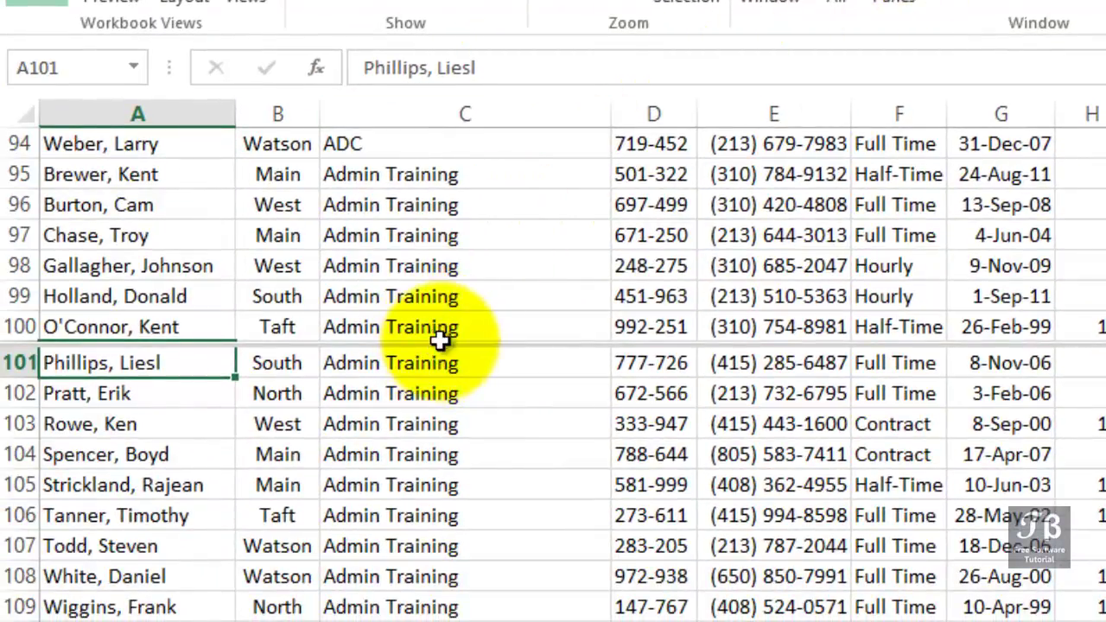
- Lower the horizontal split bar so the upper pane extends through row 104
mouse_move(440, 340)
left_mouse_down()
mouse_move(447, 314)
mouse_move(458, 388)
mouse_move(461, 337)
left_mouse_up()
left_click(514, 228)
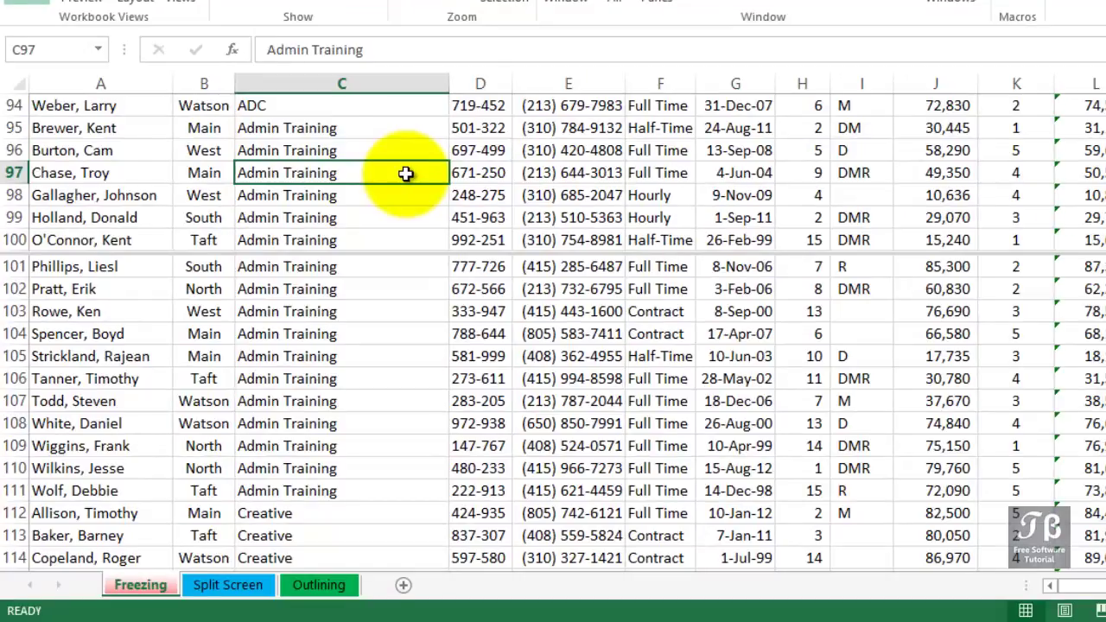
left_click(403, 361)
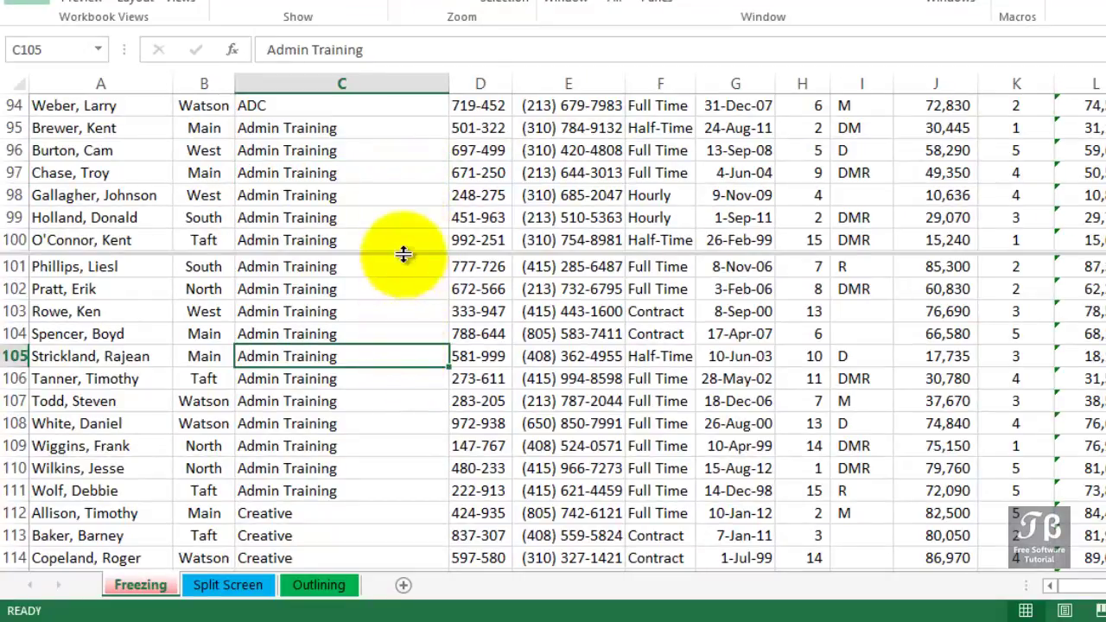
left_click_drag(403, 252, 400, 343)
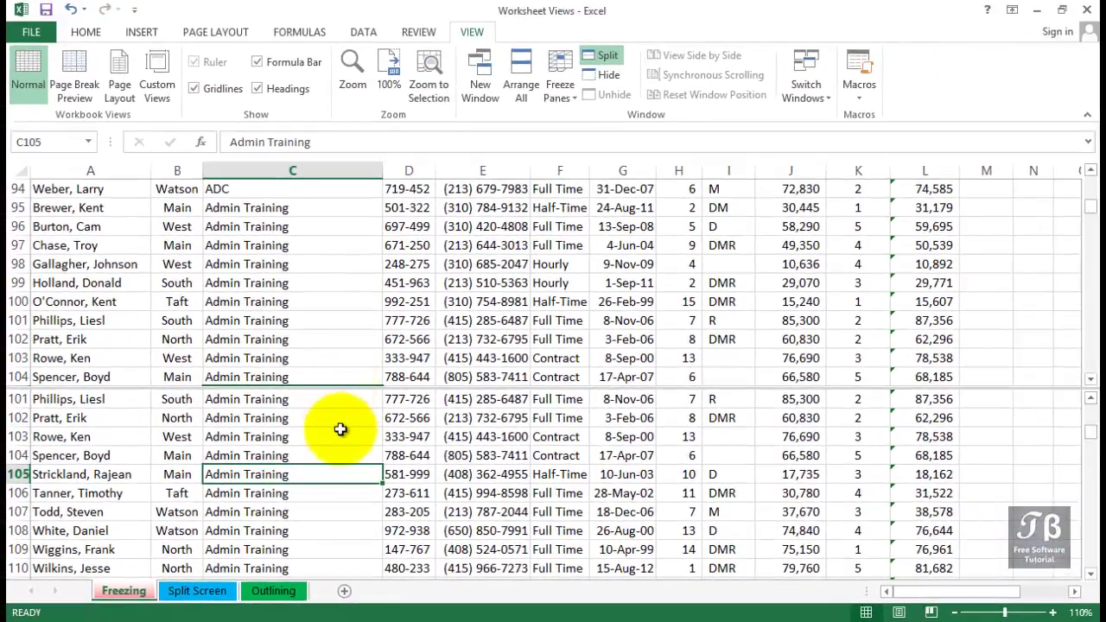
- Bring the Professional Training Group rows from 529 onward into the lower pane to compare them with the Admin Training rows above
left_click(340, 430)
scroll(341, 429, "down", 16)
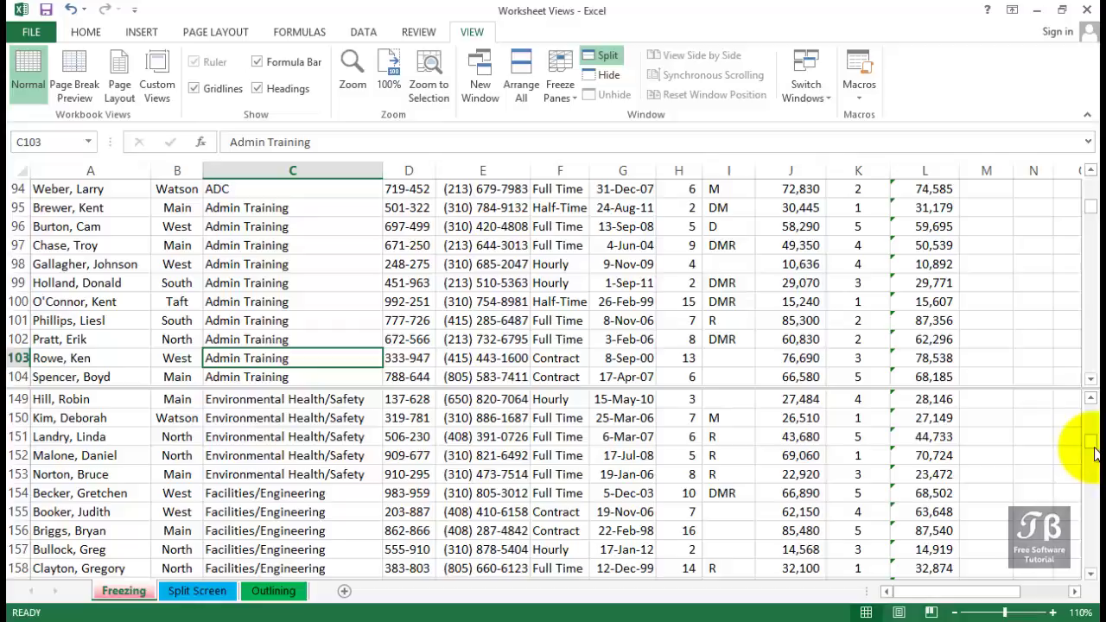
left_click_drag(1093, 447, 1063, 476)
left_click(462, 514)
scroll(463, 513, "down", 20)
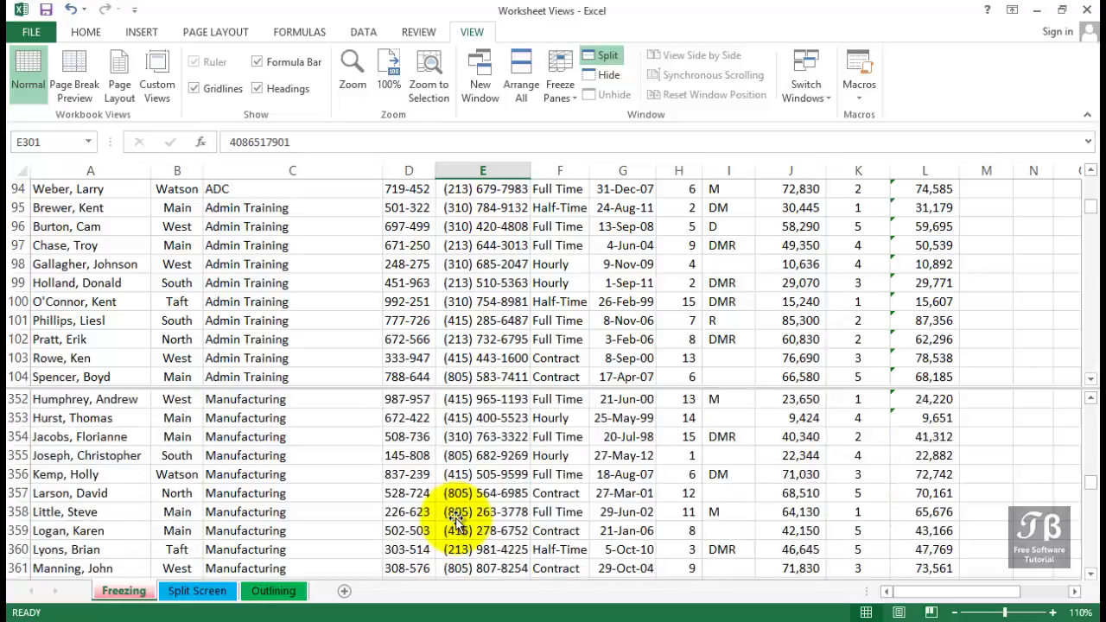
scroll(457, 519, "down", 20)
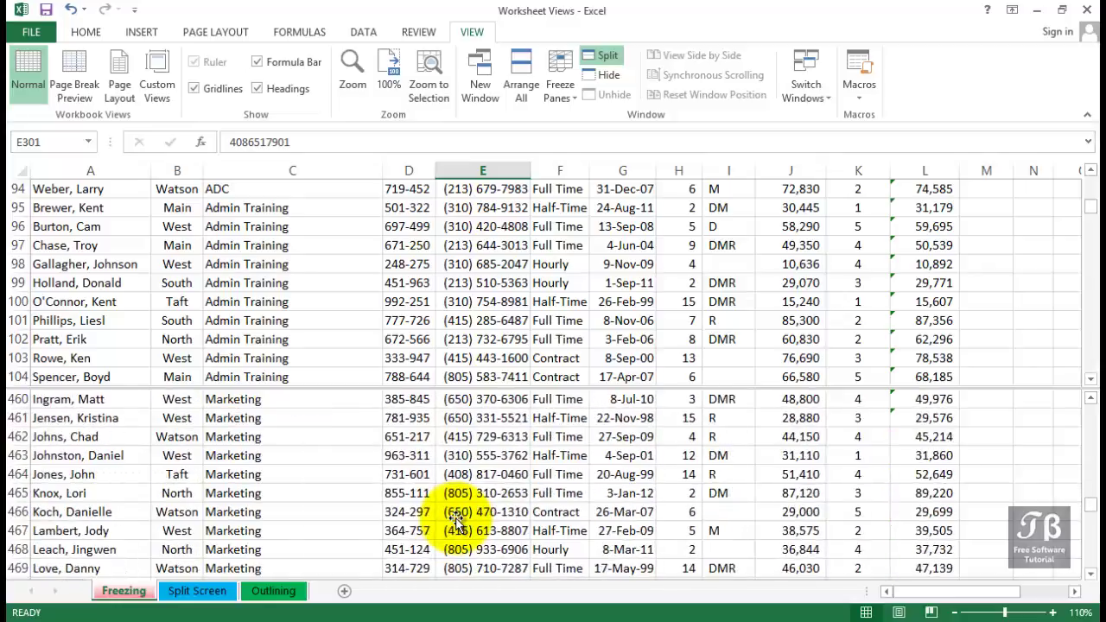
scroll(456, 519, "down", 15)
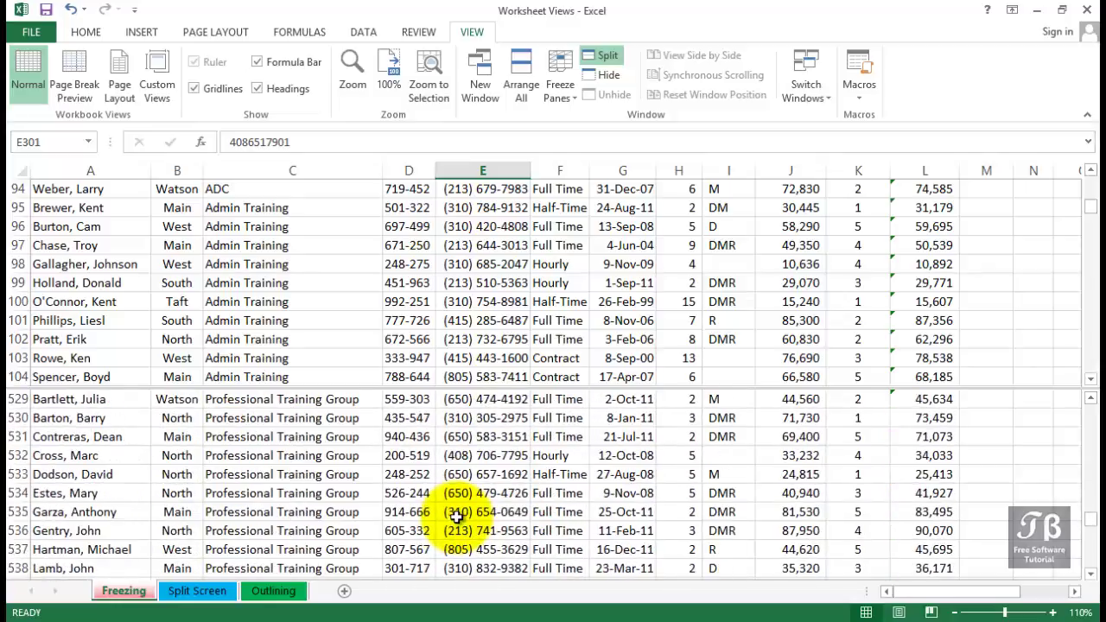
left_click(296, 474)
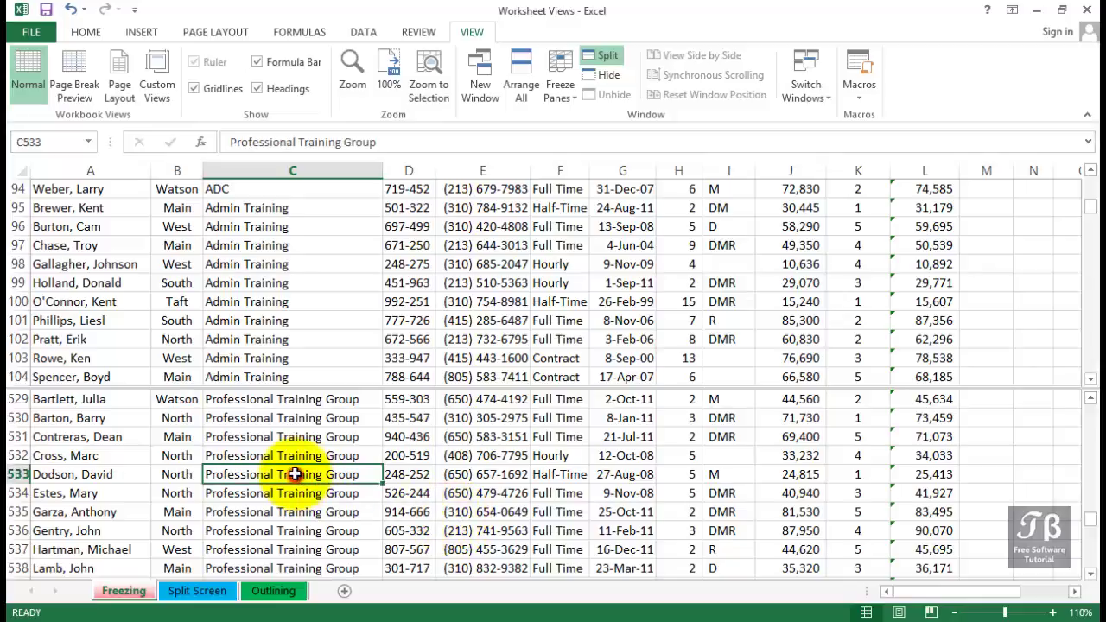
left_click(273, 302)
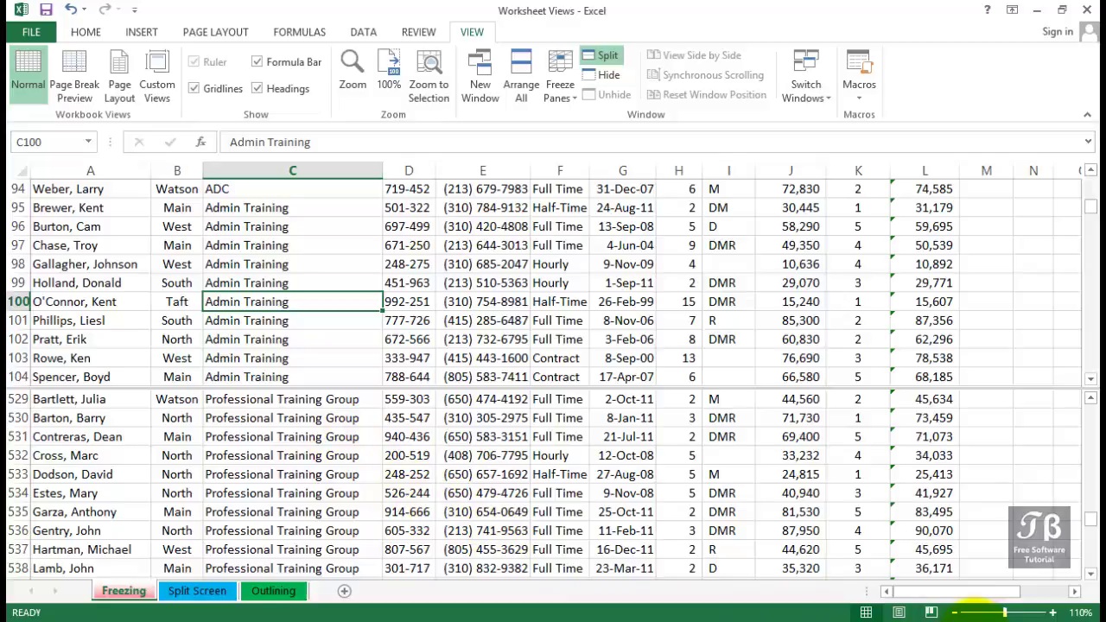
- Reduce the zoom to 100% and lower the split bar so the upper pane extends through row 106
left_click(954, 613)
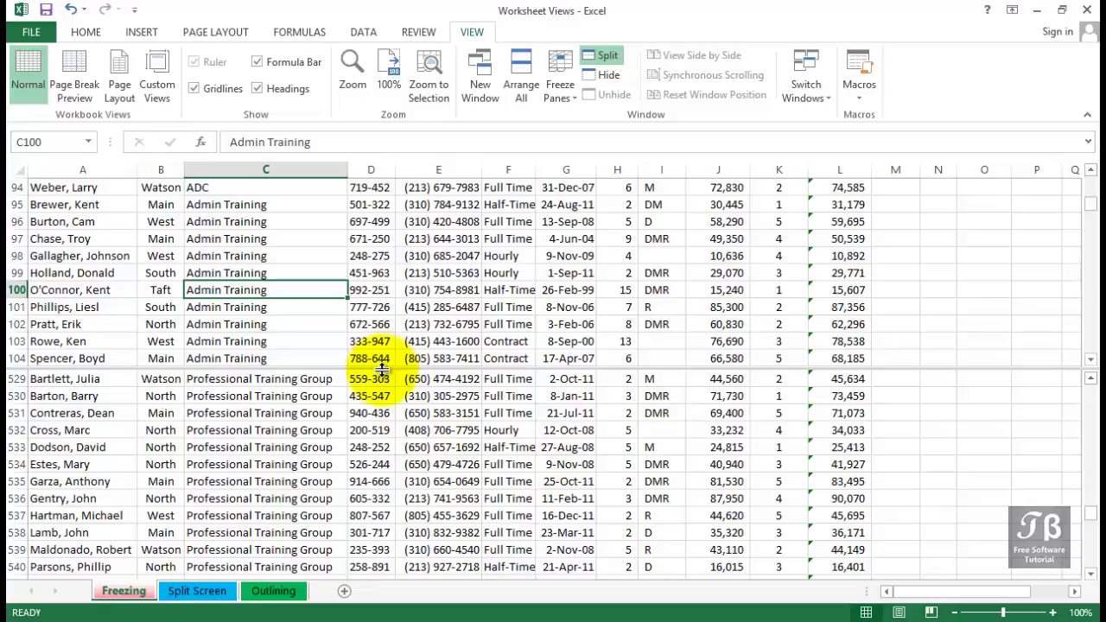
left_click_drag(381, 369, 381, 409)
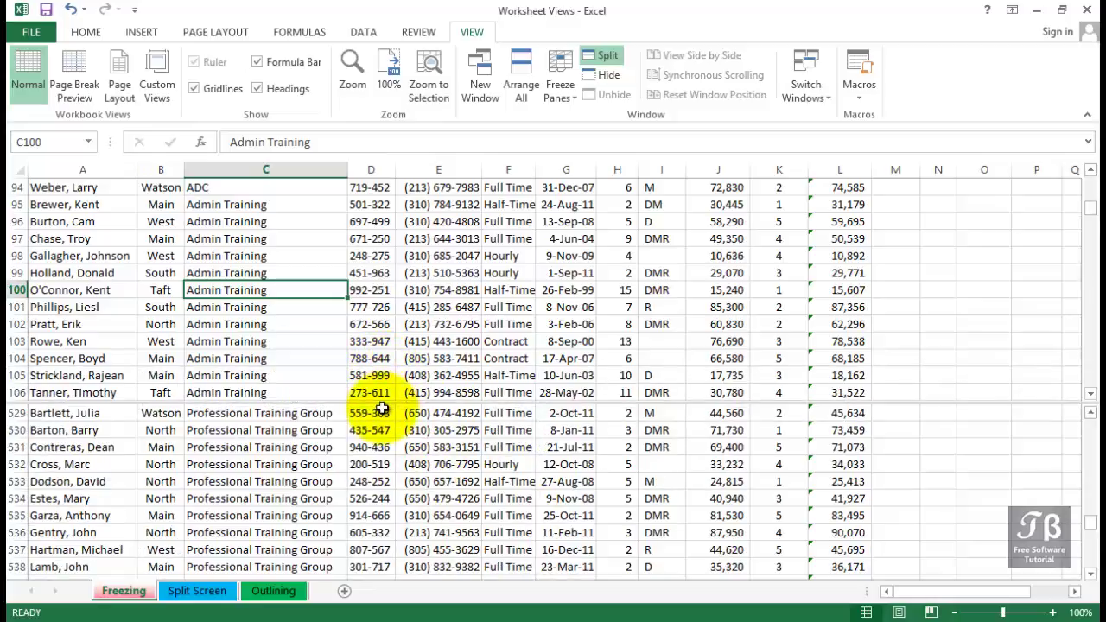
left_click(295, 432)
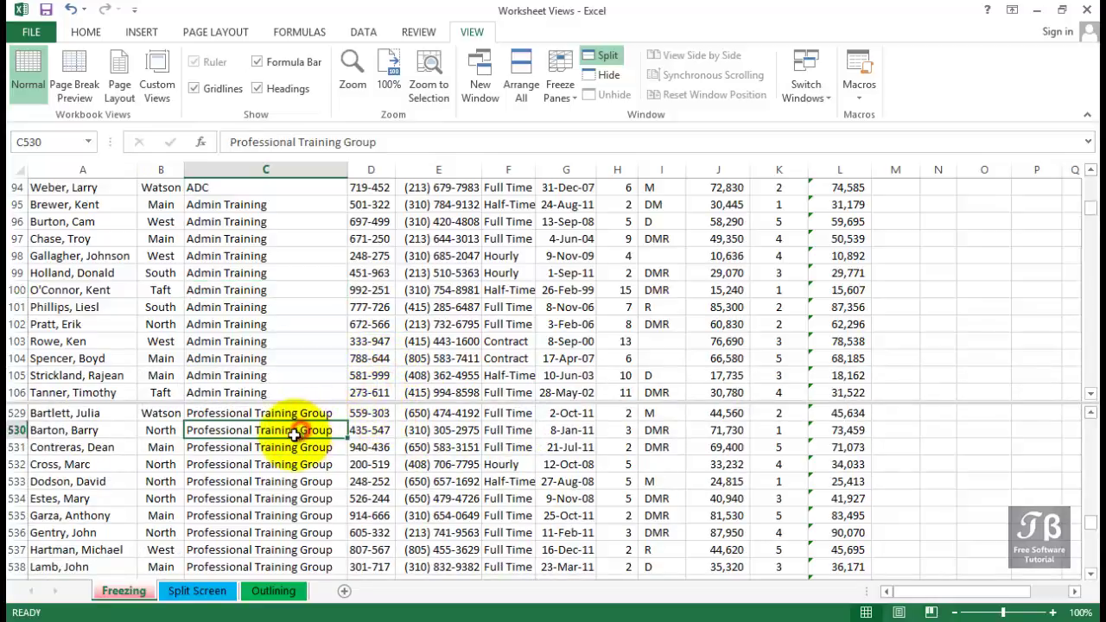
left_click(264, 354)
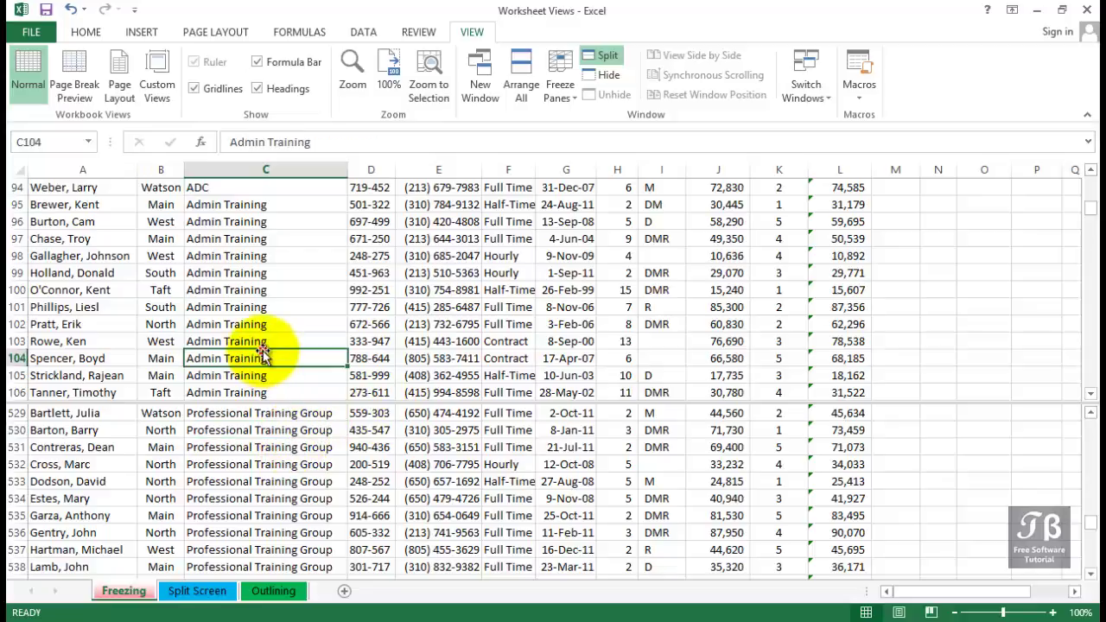
left_click(250, 464)
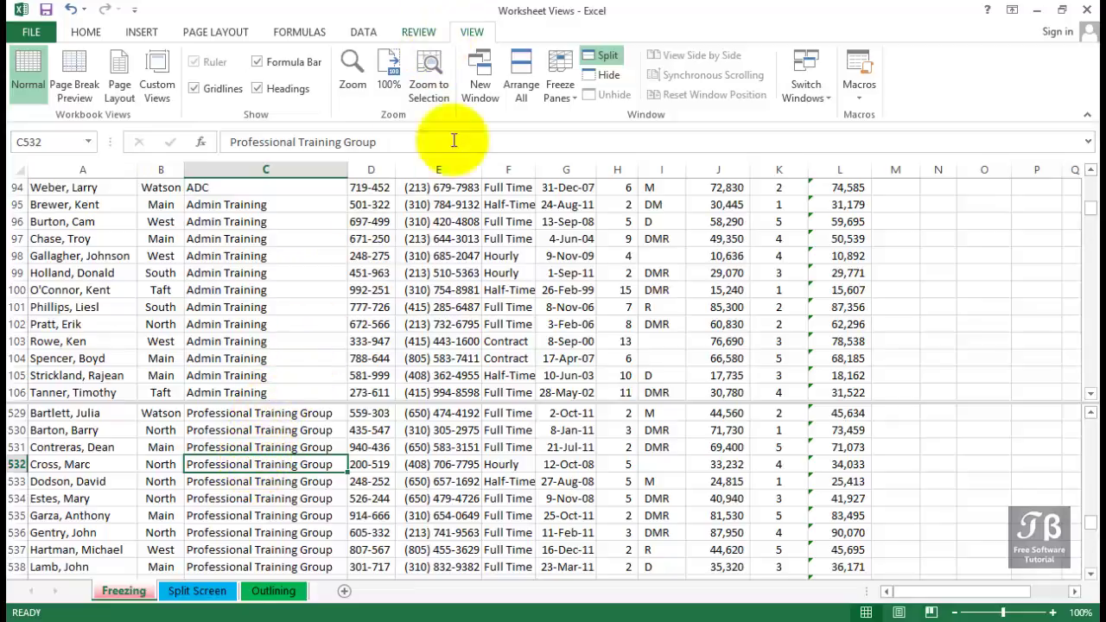
- Remove the horizontal split and return to the header row of the employee list
double_click(398, 404)
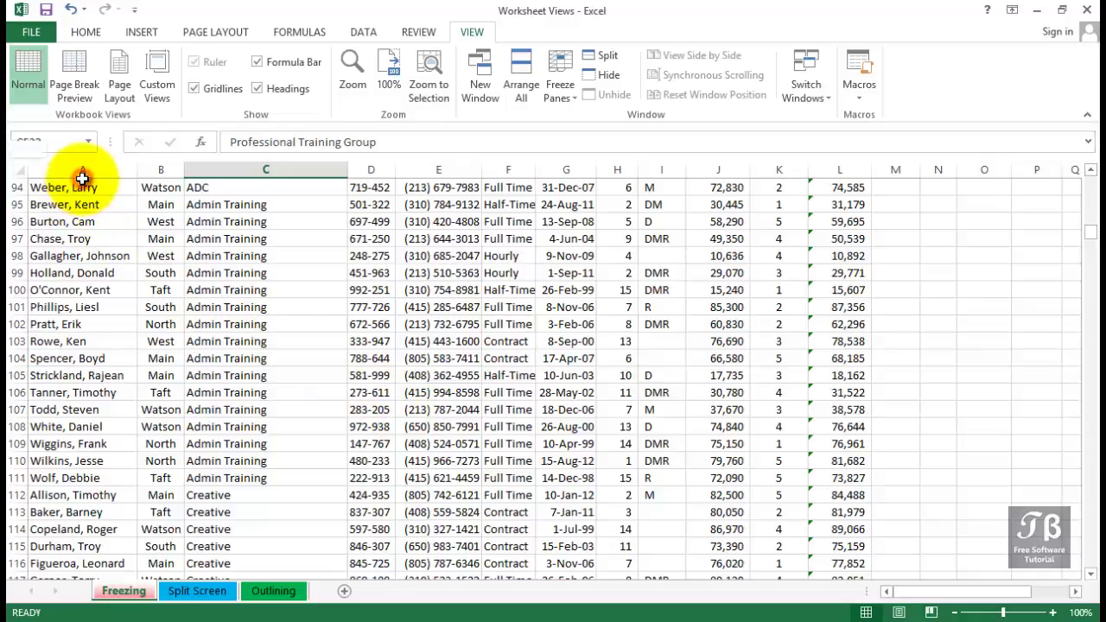
left_click(82, 188)
scroll(79, 426, "up", 6)
key("shift+Up")
scroll(79, 426, "up", 20)
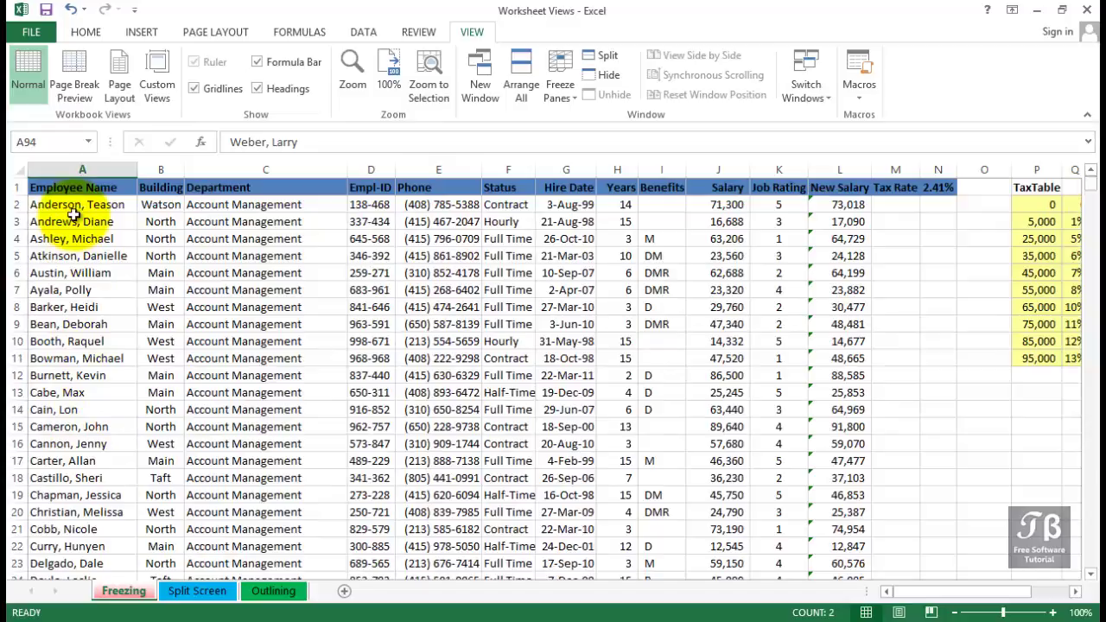
- Select the Employee Name column and enlarge the worksheet zoom to 130%
left_click(82, 169)
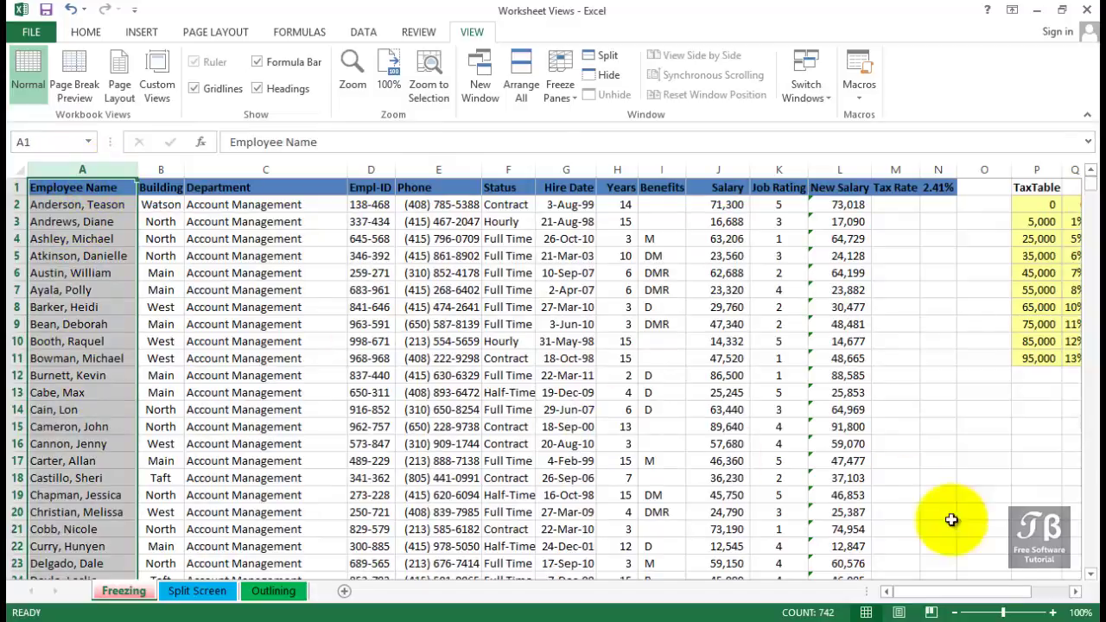
left_click(1054, 613)
left_click(1054, 613)
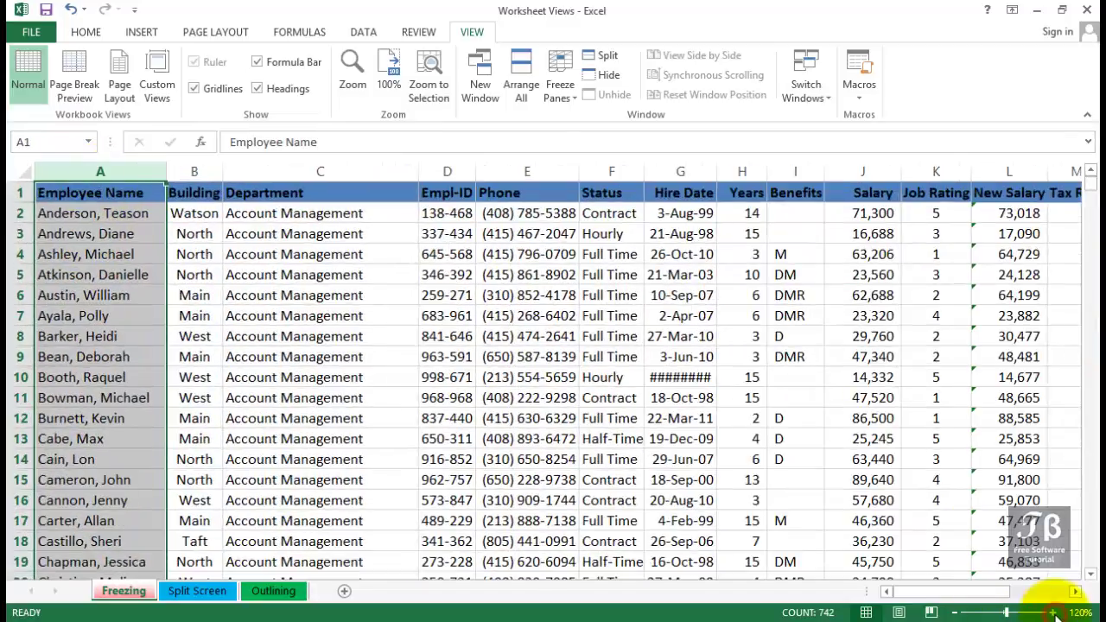
left_click(1054, 613)
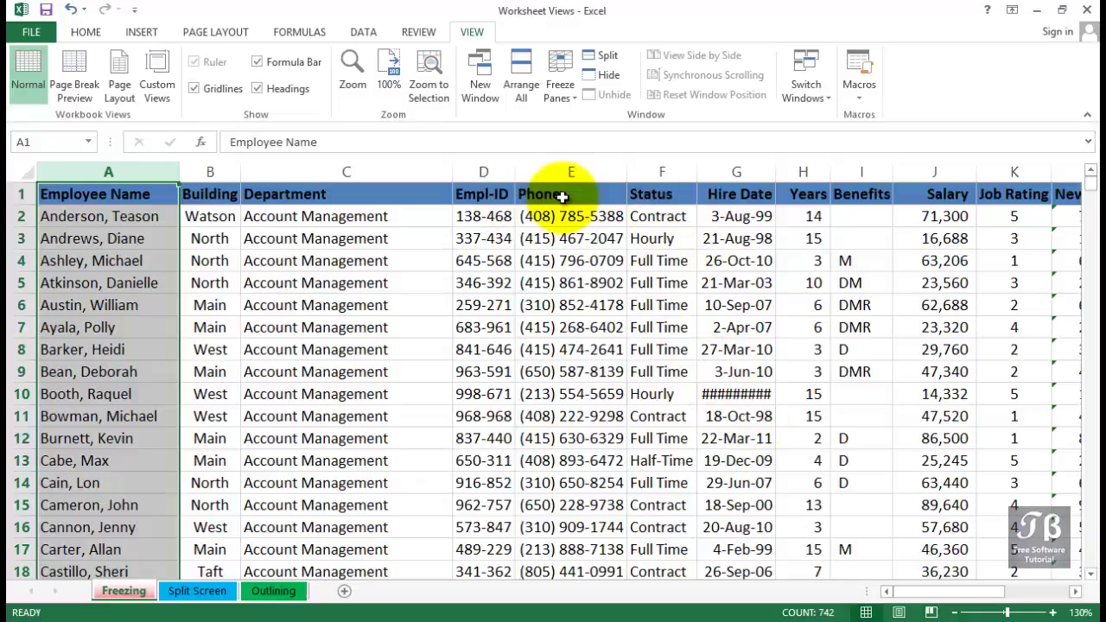
- Split the window into four panes at cell F2, below the header row and before the Status column
left_click(649, 216)
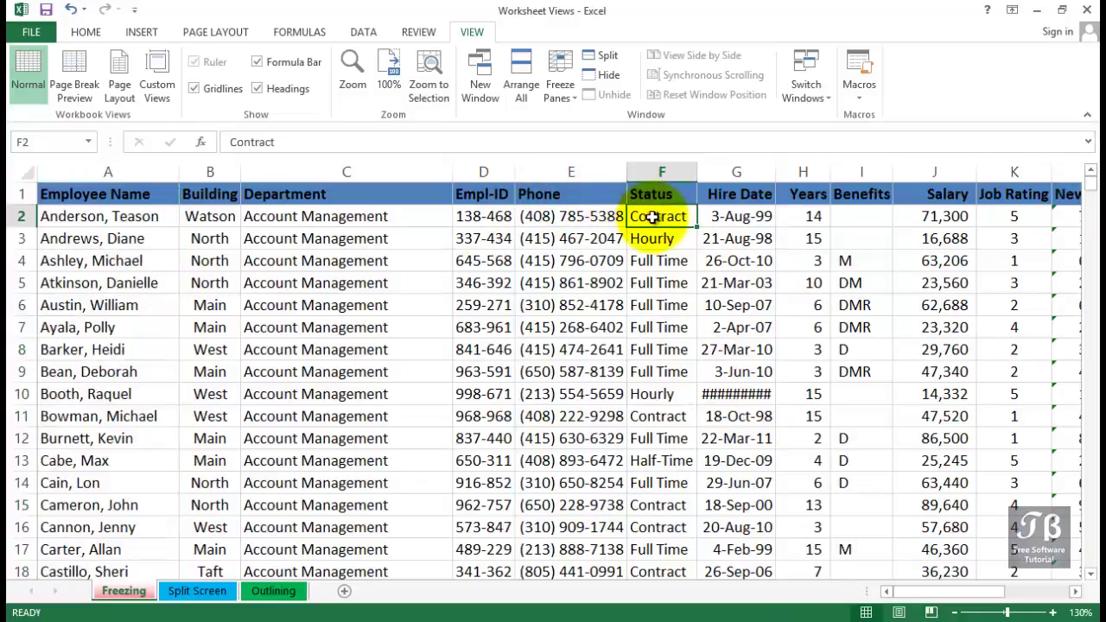
left_click(605, 57)
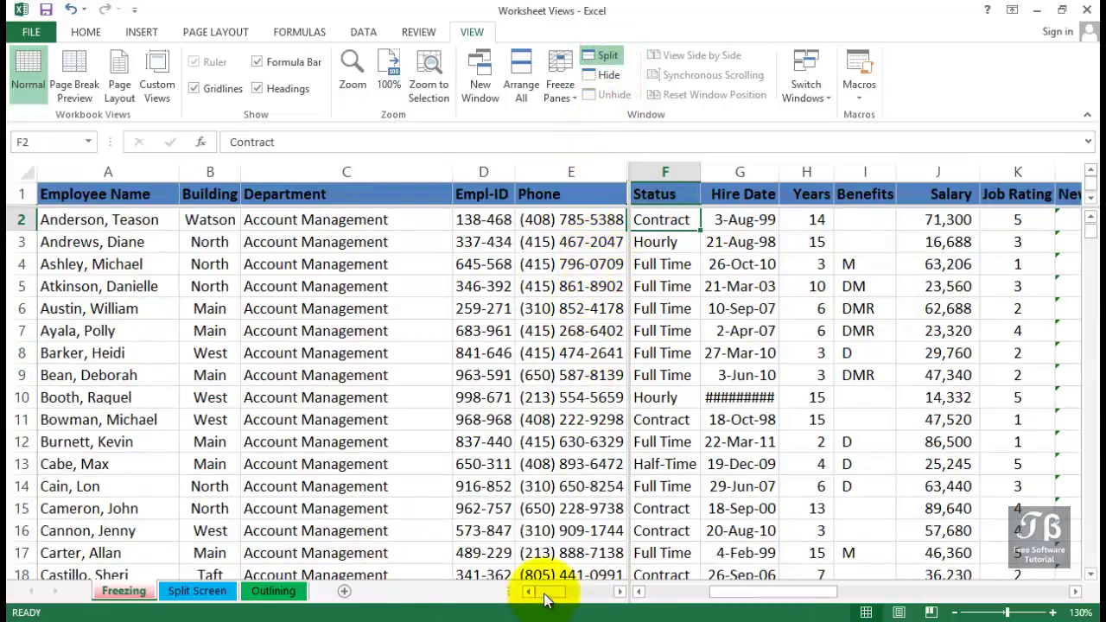
left_click(662, 241)
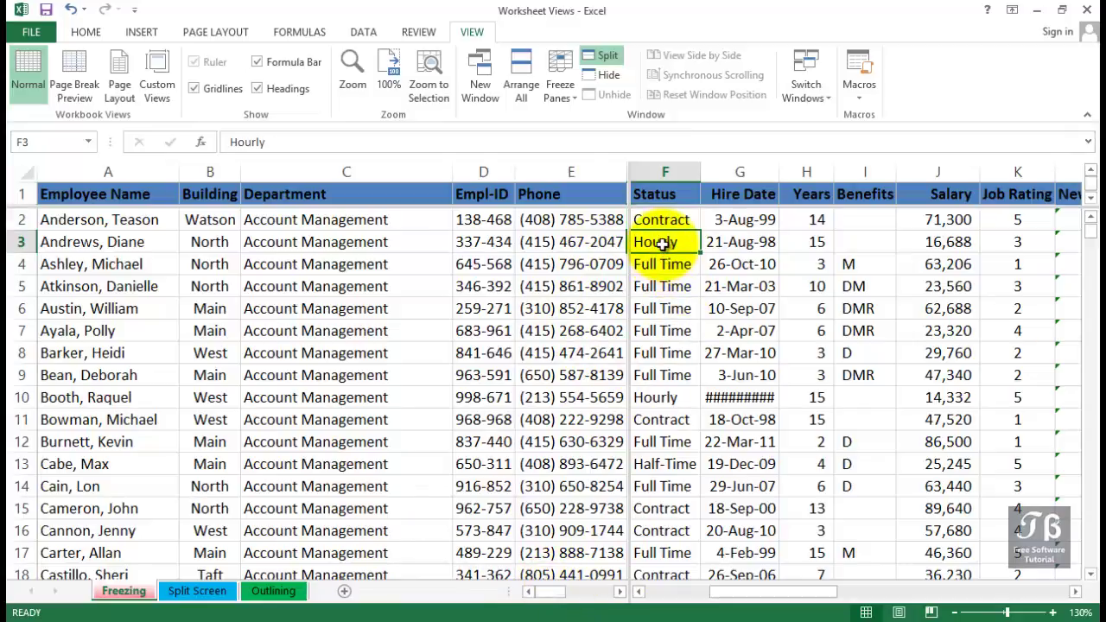
left_click(664, 267)
left_click(657, 290)
left_click(674, 381)
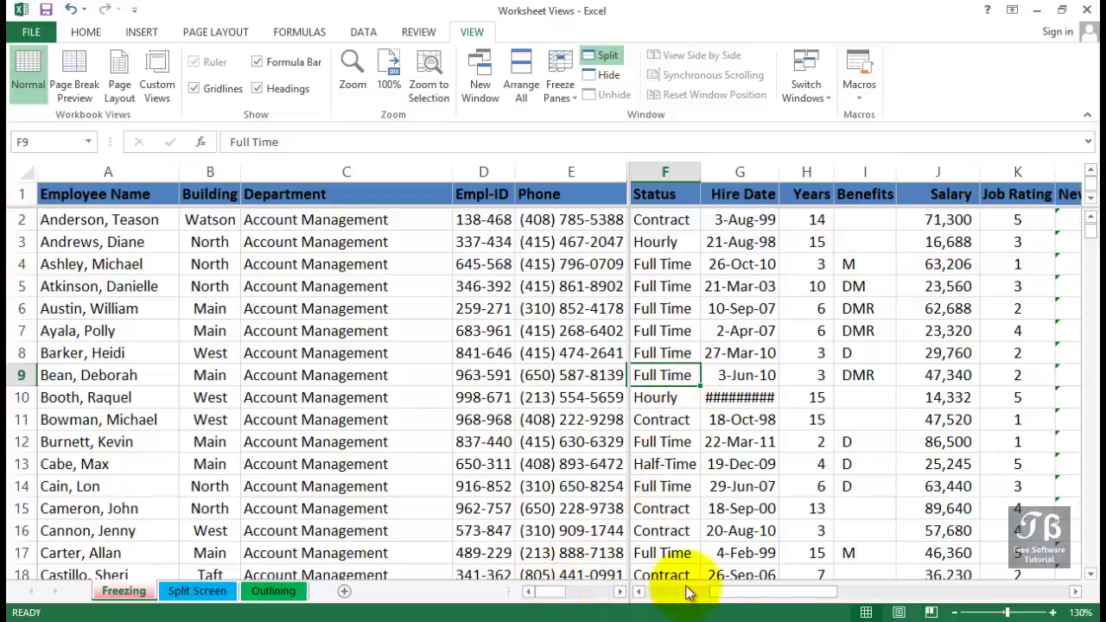
- Show the columns from Benefits onward directly beside the Phone column in the split window
left_click_drag(766, 593, 809, 596)
left_click(483, 400)
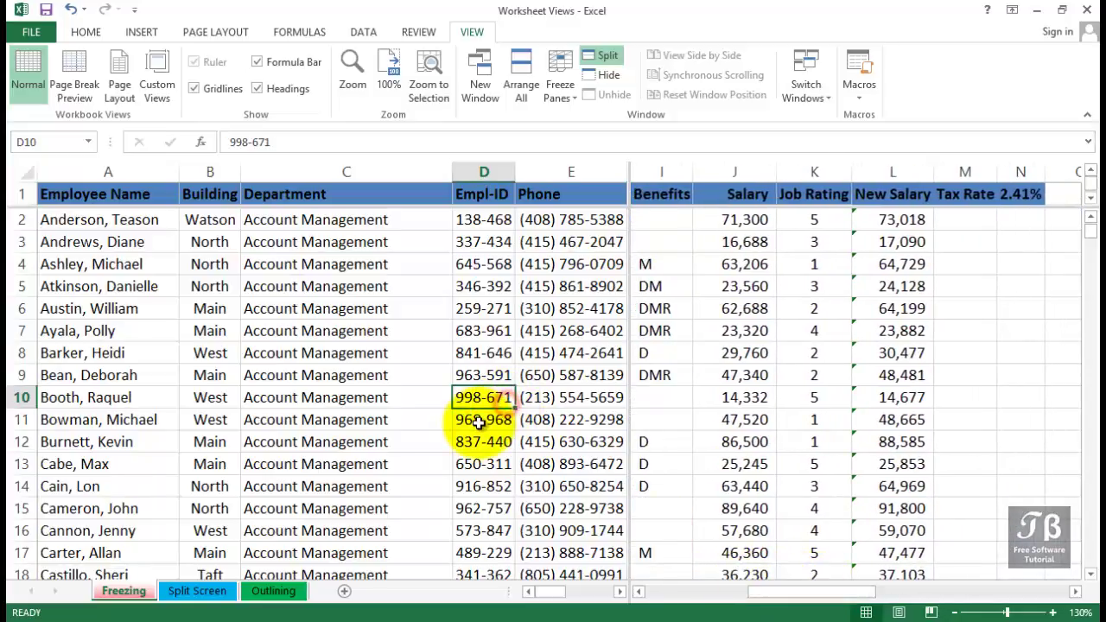
- Browse the employee list below the header row to row 35 and show the columns from Department onward beside the Phone column
scroll(480, 422, "down", 4)
scroll(480, 422, "down", 4)
scroll(479, 422, "down", 2)
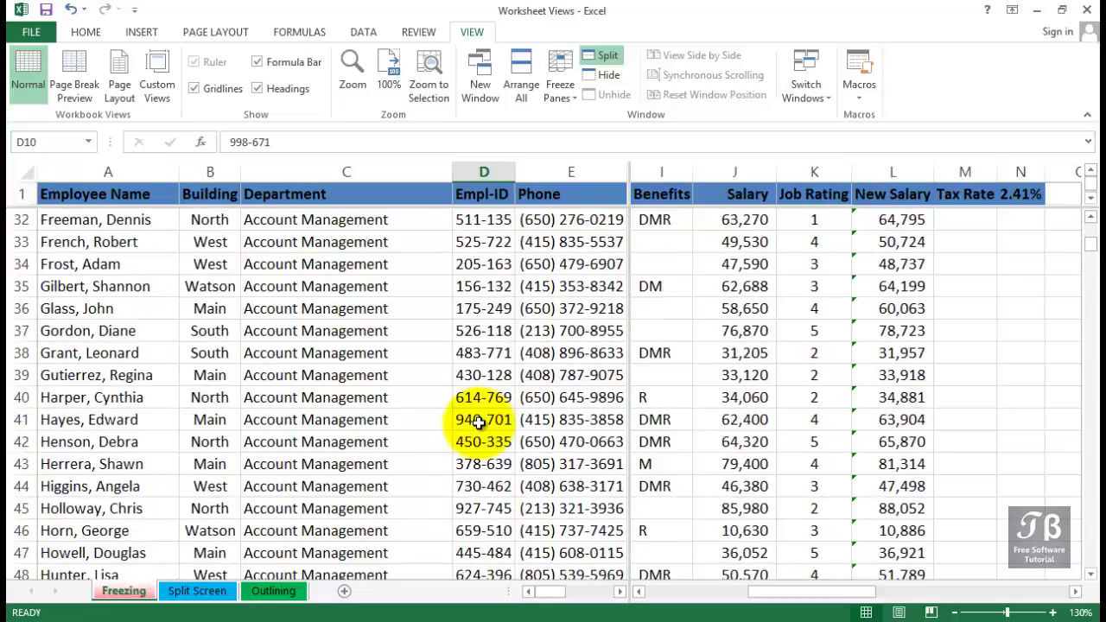
scroll(479, 422, "down", 1)
left_click_drag(559, 592, 596, 595)
left_click_drag(775, 594, 555, 600)
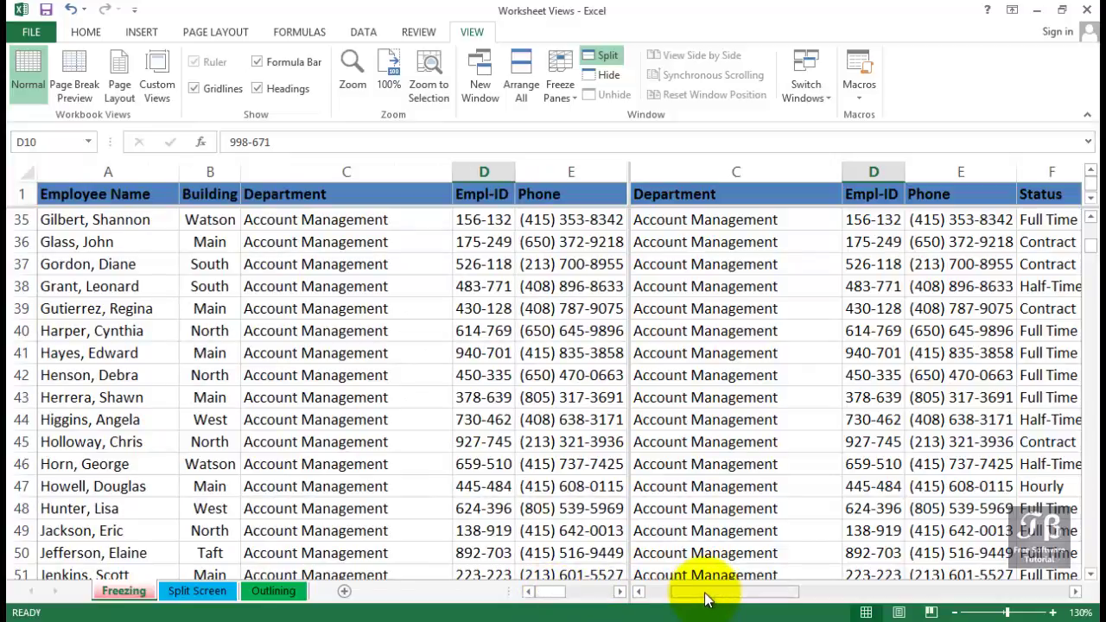
- Remove the vertical split after the Phone column and the remaining horizontal split below the header row
double_click(629, 391)
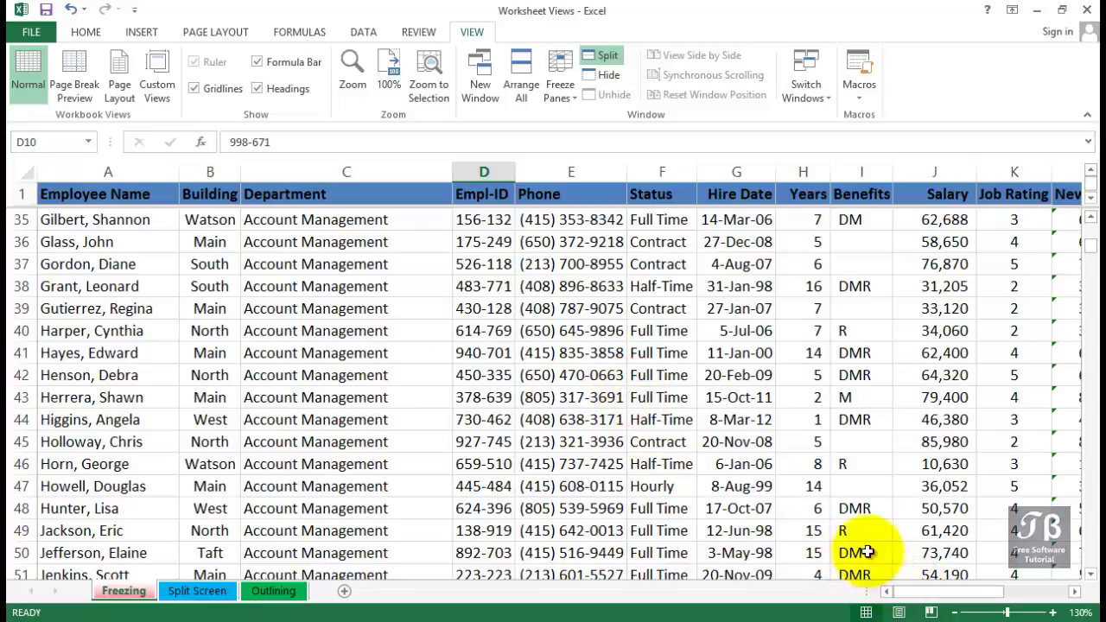
left_click(677, 377)
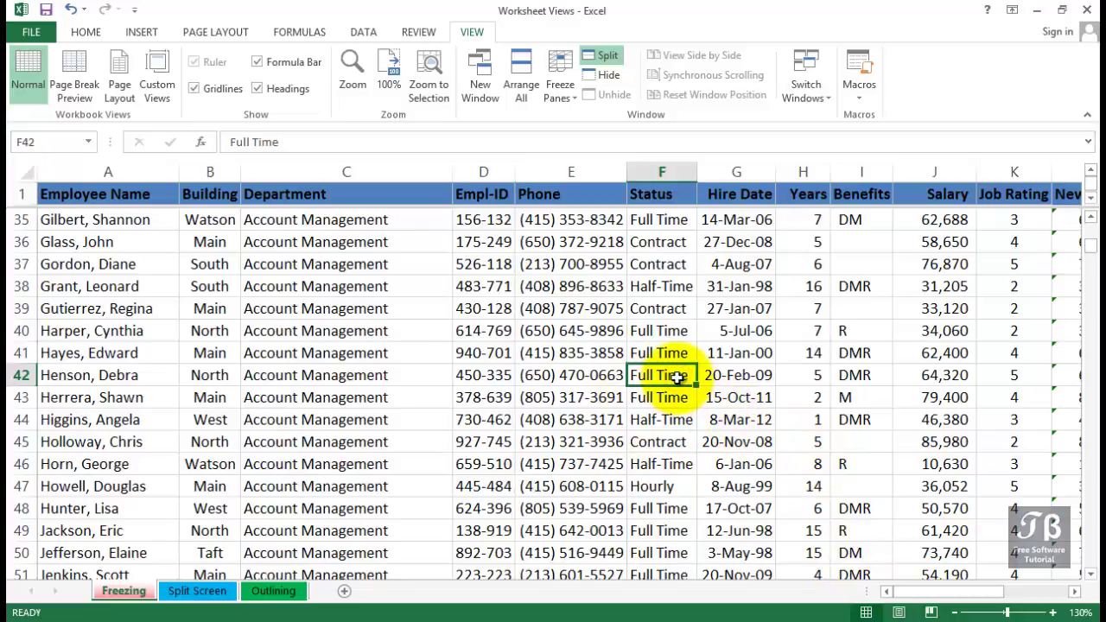
left_click(609, 59)
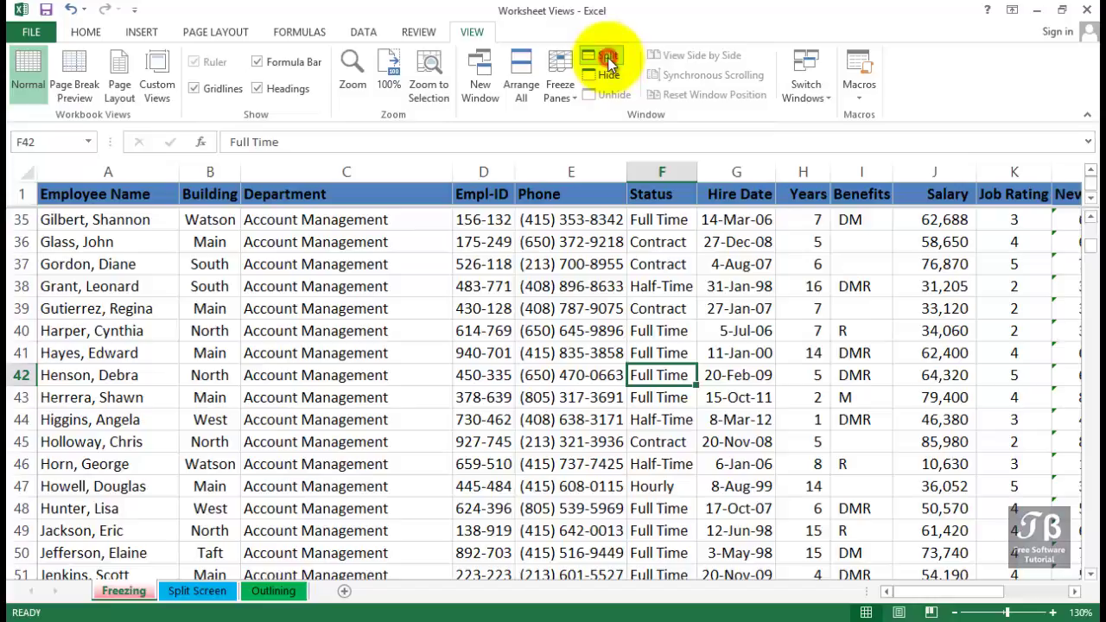
left_click(609, 59)
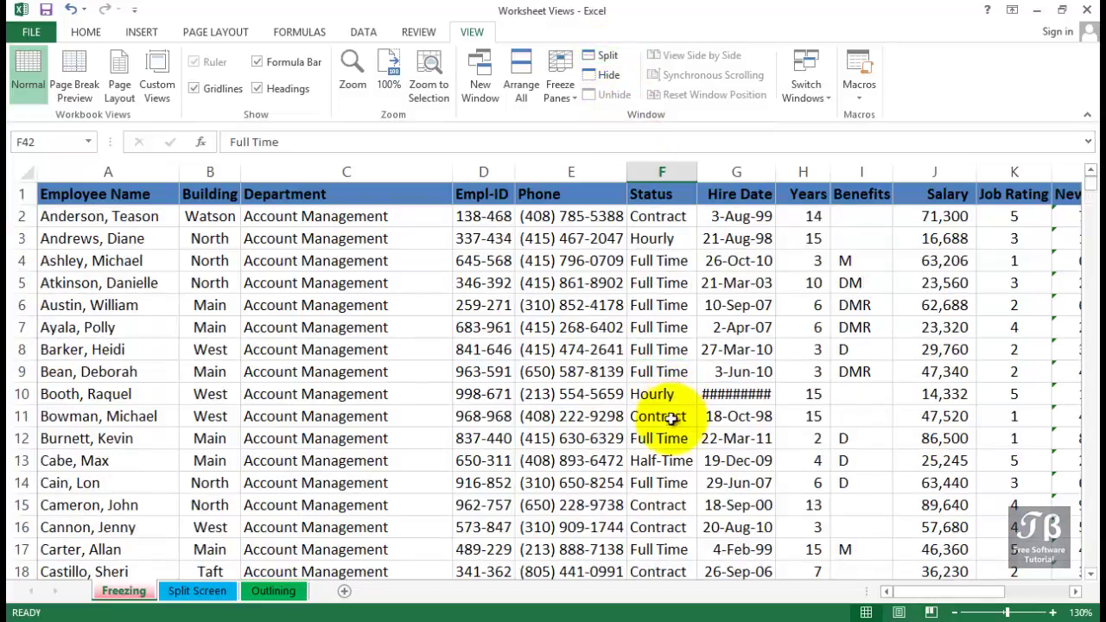
- Split the window into four panes at cell F12 and select Hire Date cell G15 in the lower pane
left_click(661, 438)
left_click(605, 59)
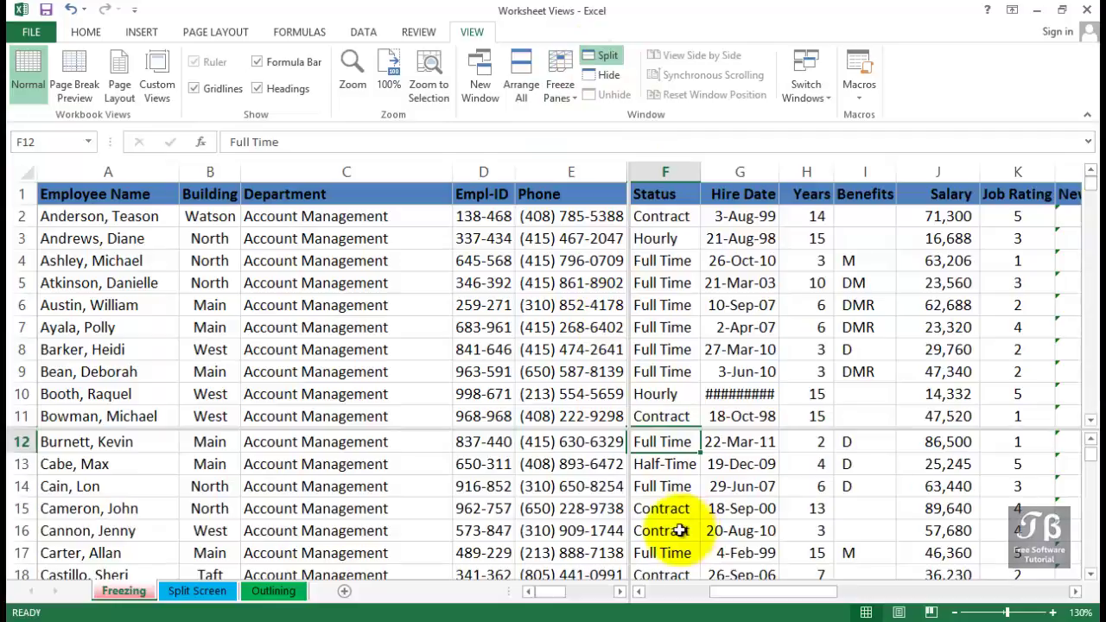
left_click(742, 508)
- Show the rows from 180 onward beneath row 11, with the columns from Benefits onward in the panes before the Employee Name column
scroll(741, 508, "down", 15)
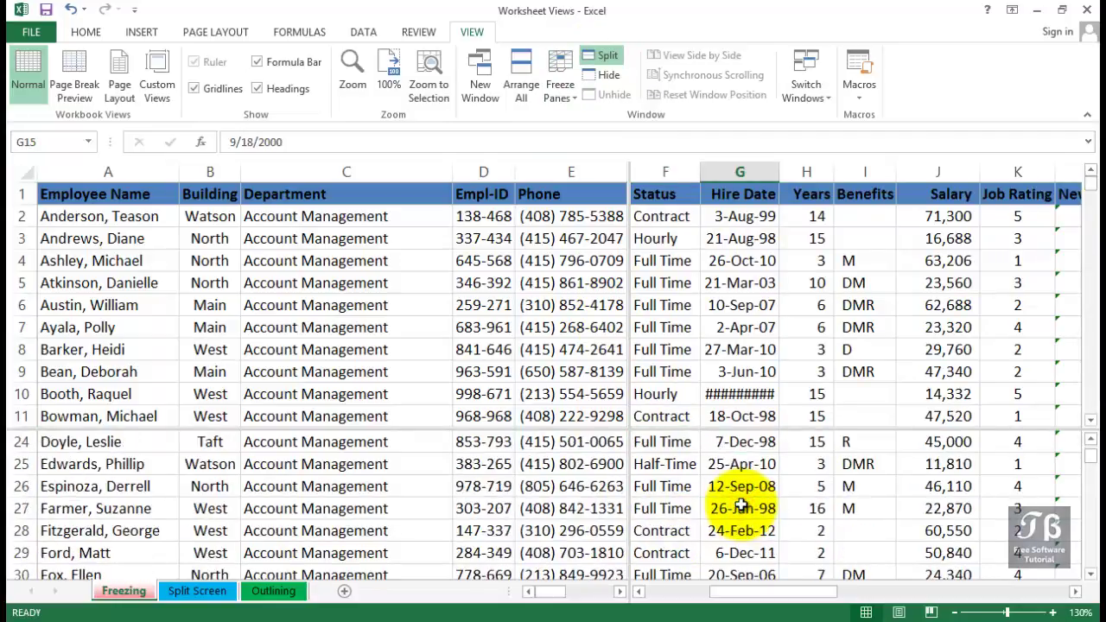
scroll(742, 508, "down", 11)
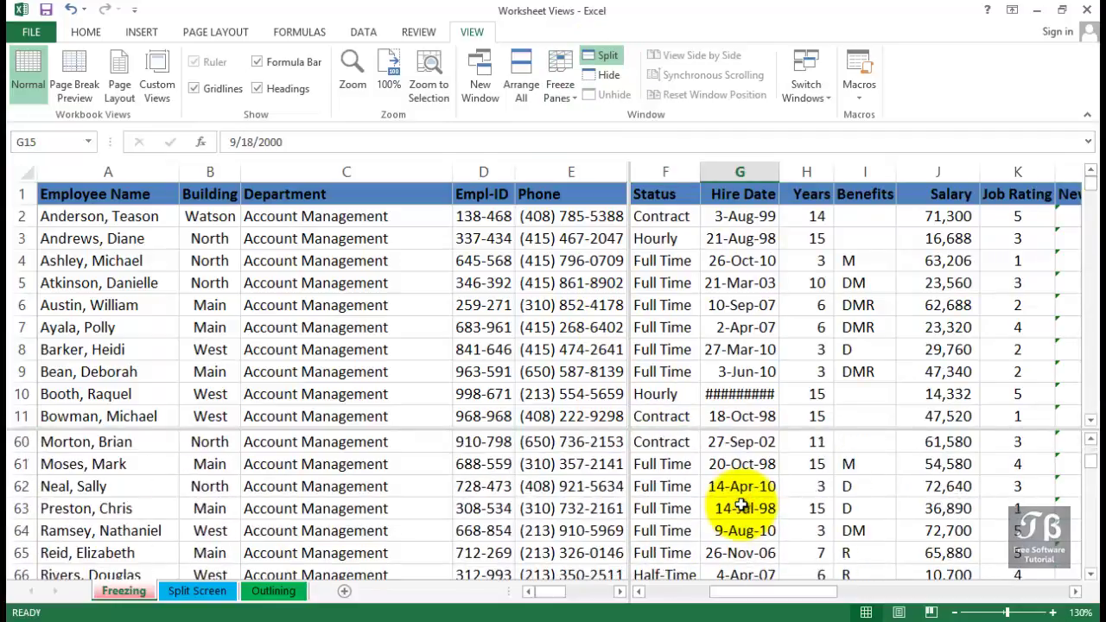
scroll(741, 508, "down", 4)
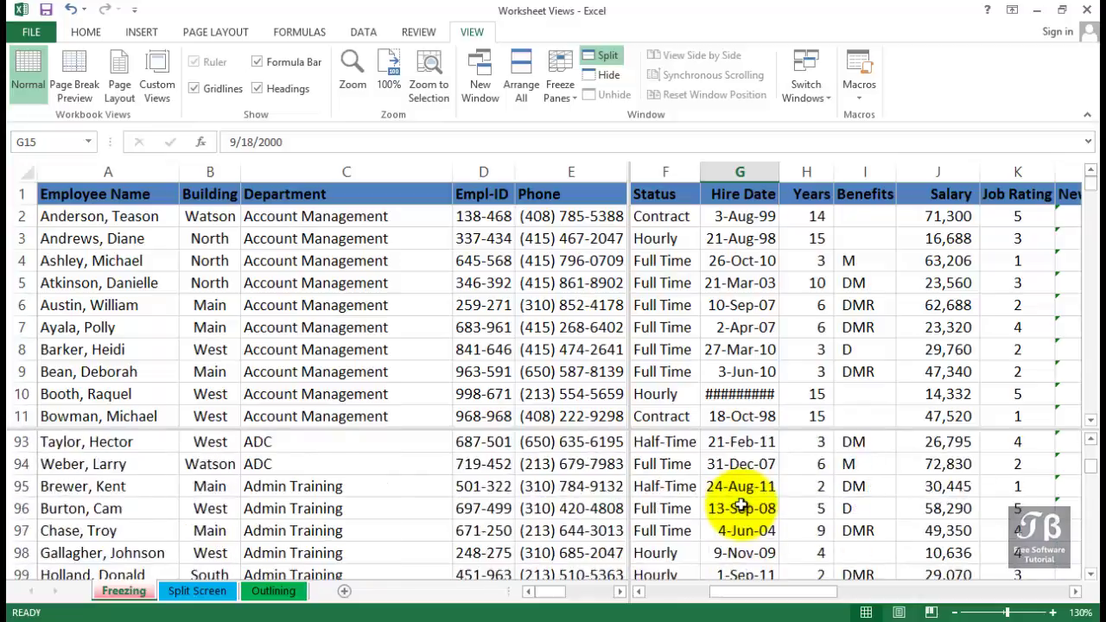
scroll(742, 508, "down", 5)
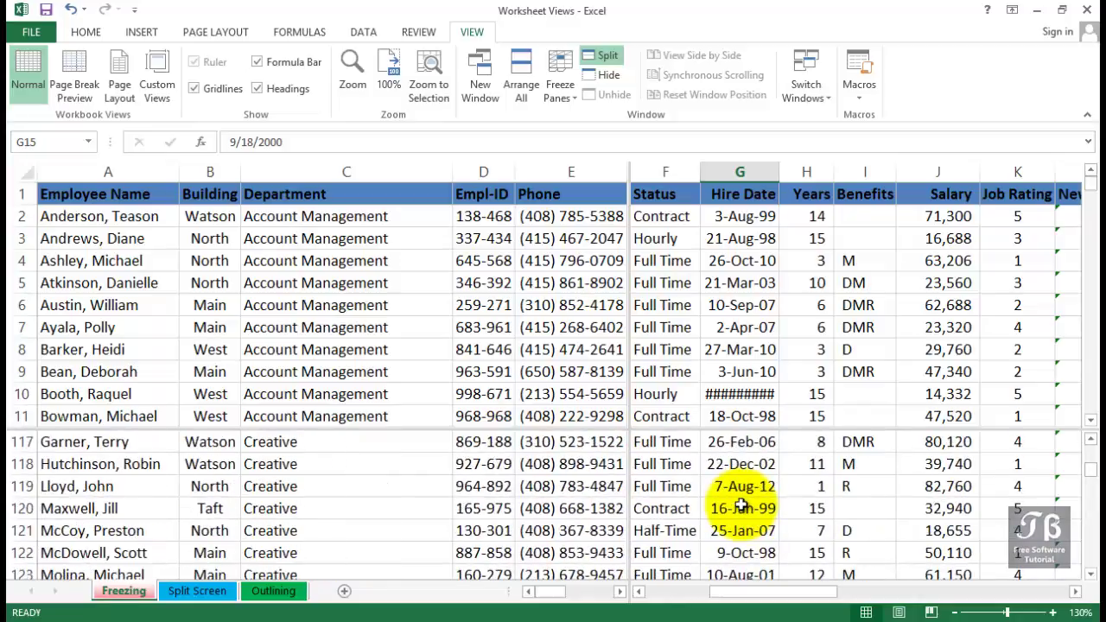
scroll(742, 508, "down", 10)
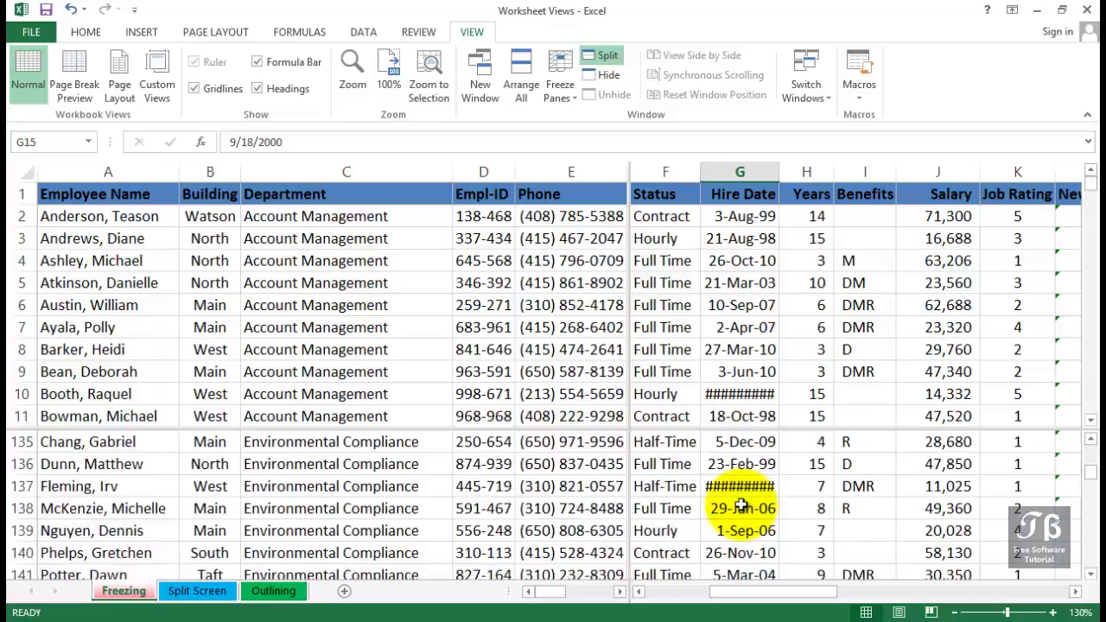
scroll(741, 509, "down", 11)
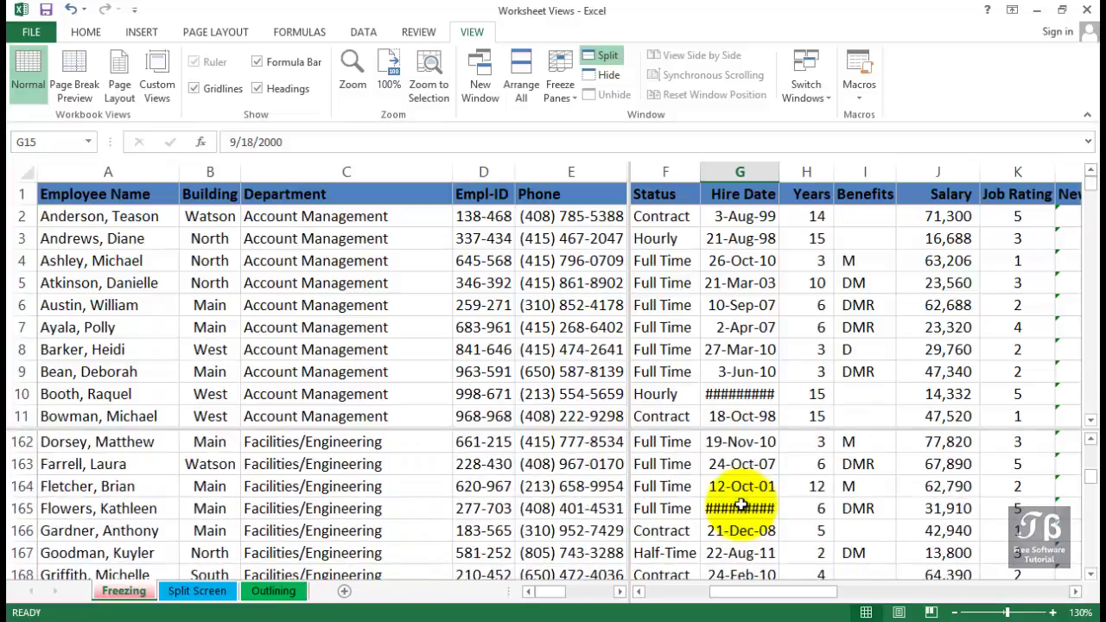
left_click_drag(732, 593, 644, 605)
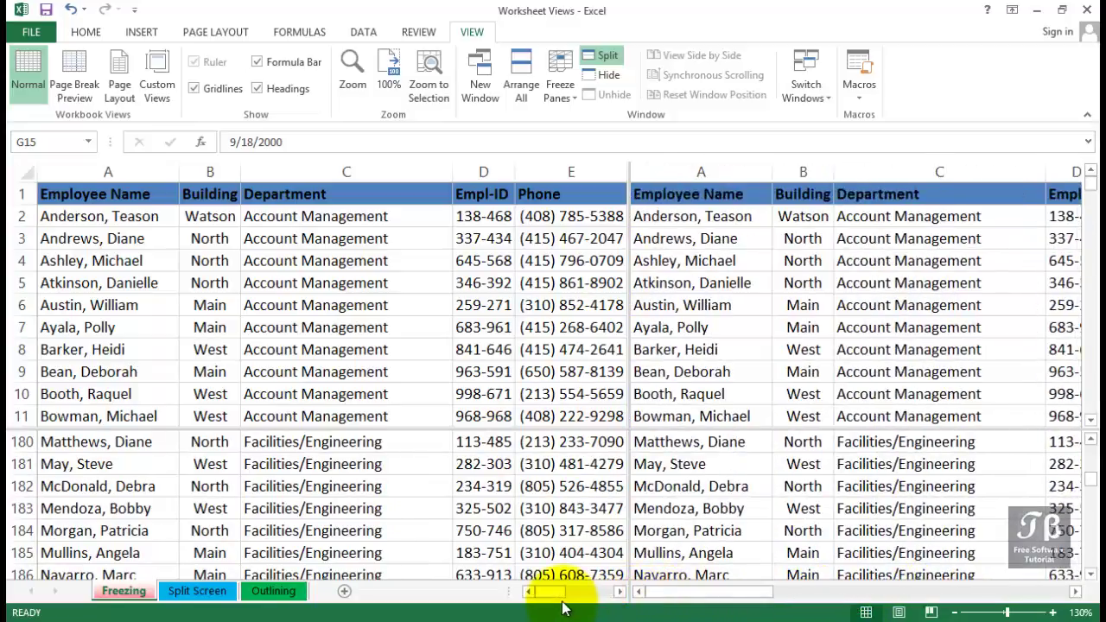
left_click_drag(549, 594, 575, 599)
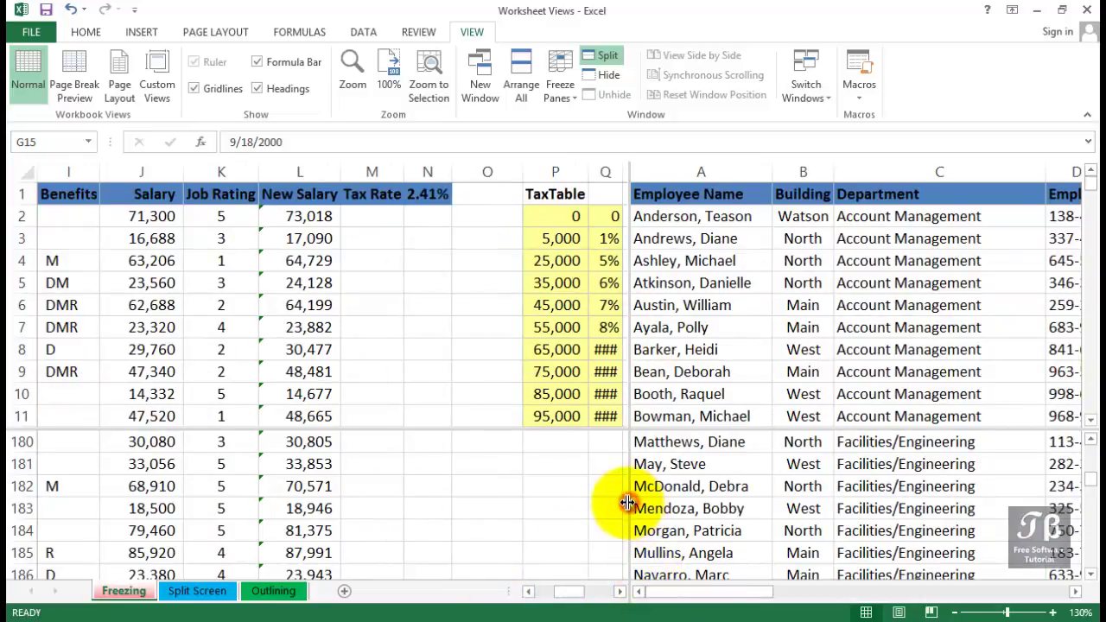
- Shift the vertical split slightly toward column Q and raise the horizontal split to just below row 10
left_click_drag(628, 502, 625, 504)
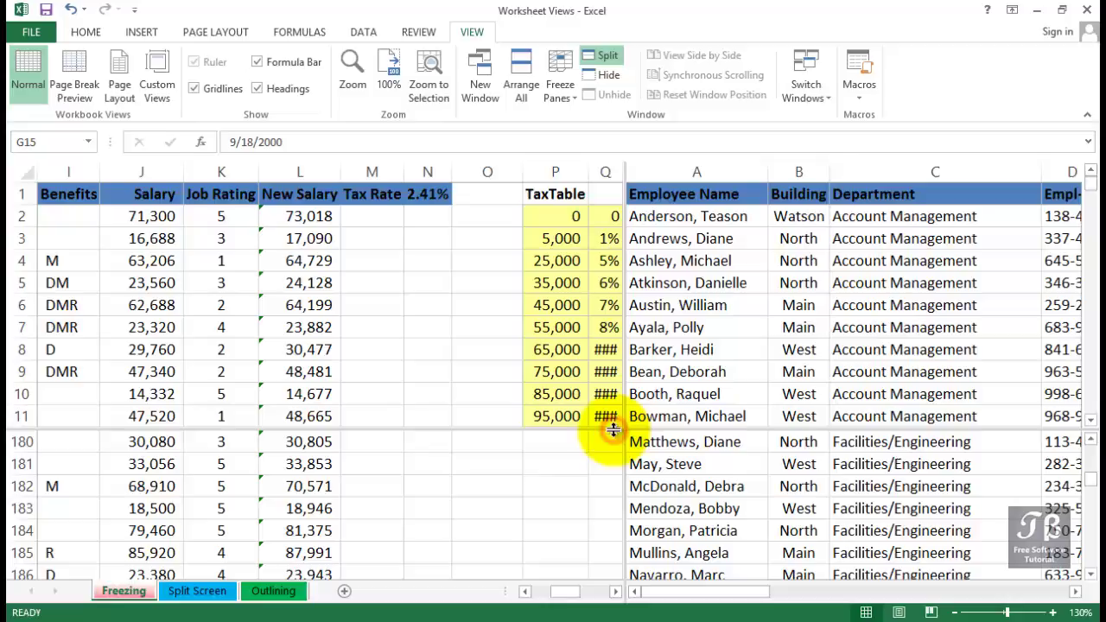
left_click_drag(613, 430, 612, 408)
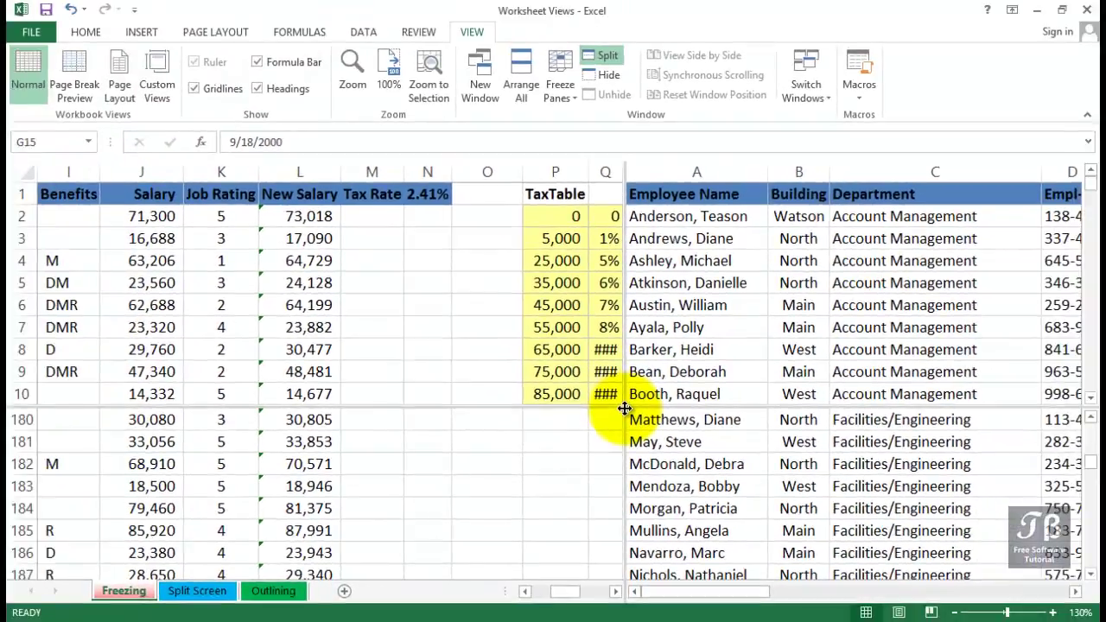
- Remove both splits at once and return to the Employee Name column of the employee list
double_click(624, 408)
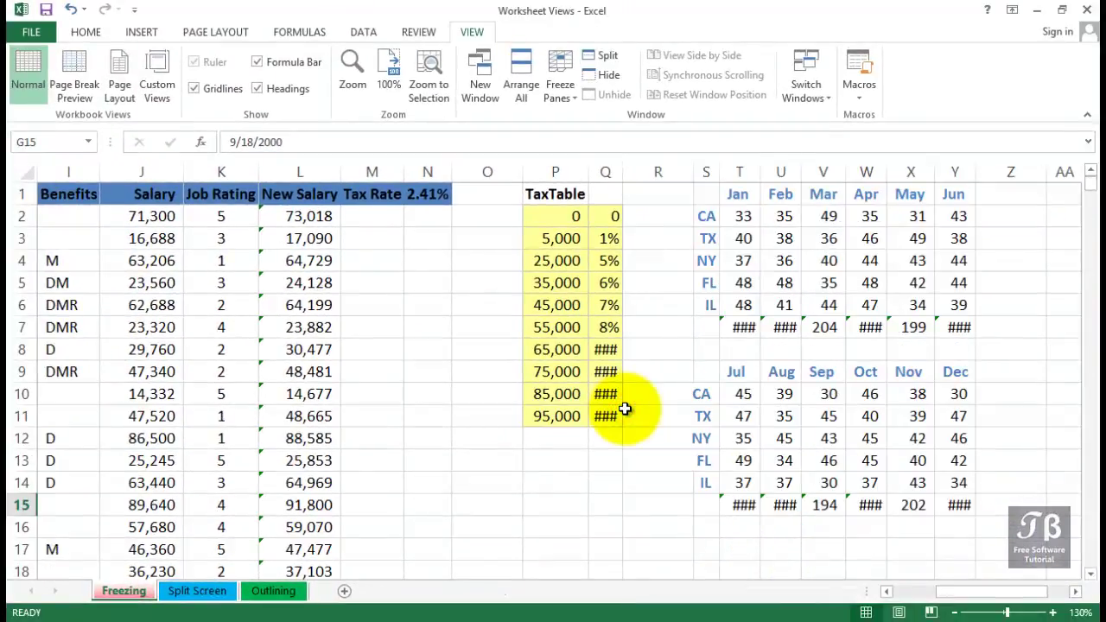
left_click(887, 592)
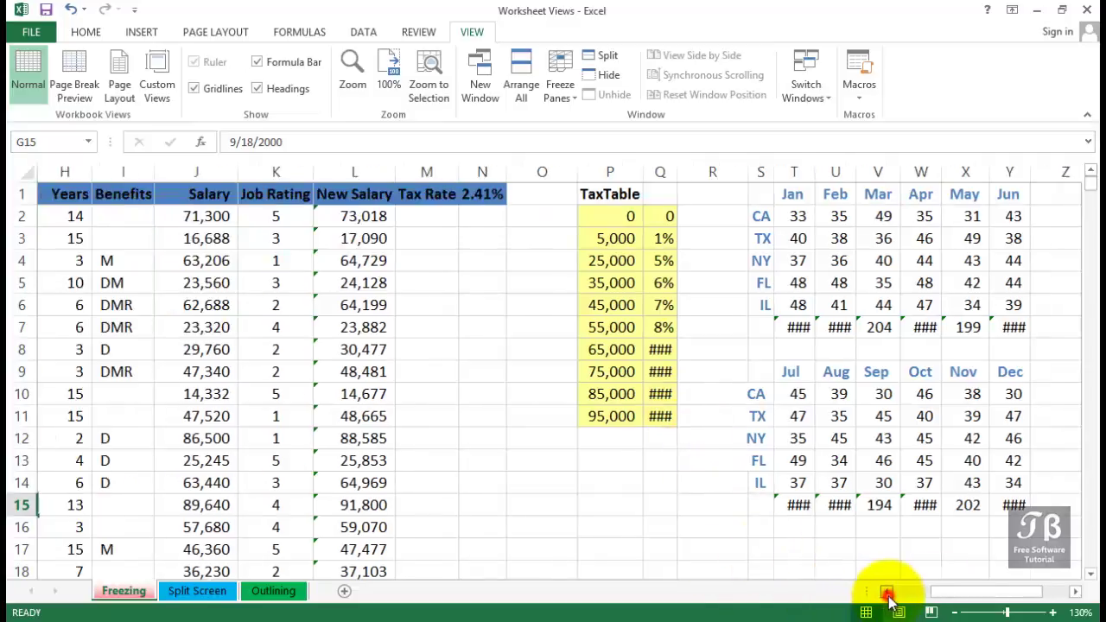
left_click(887, 592)
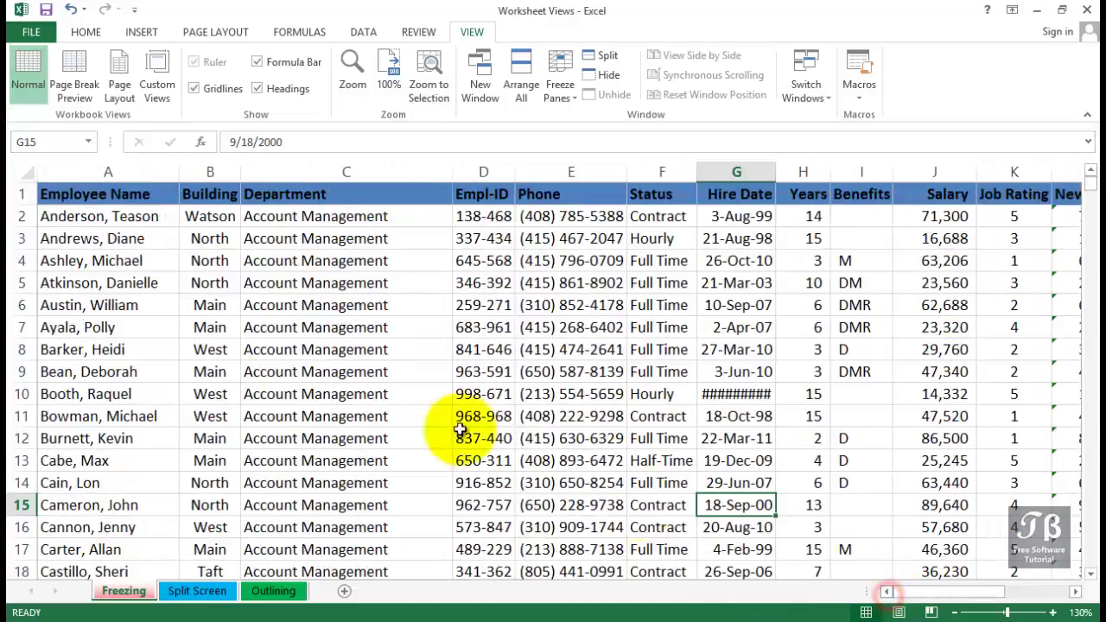